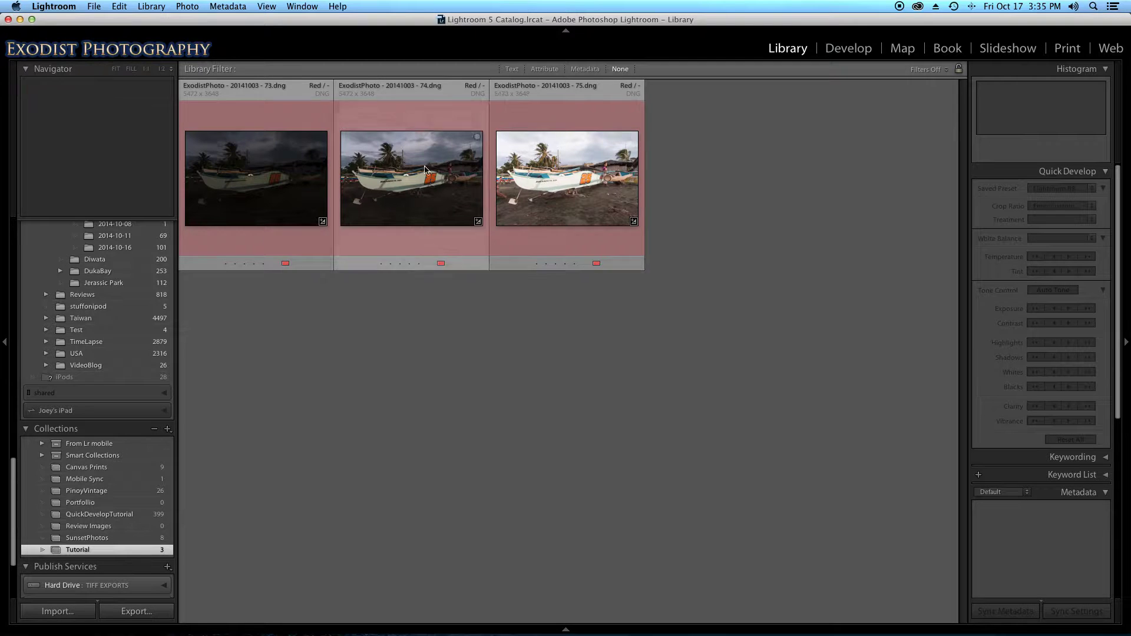
# Select the three bracketed boat photos in Lightroom and export them to Photomatix Pro for merging
pyautogui.press('Left')
pyautogui.press('super+a')
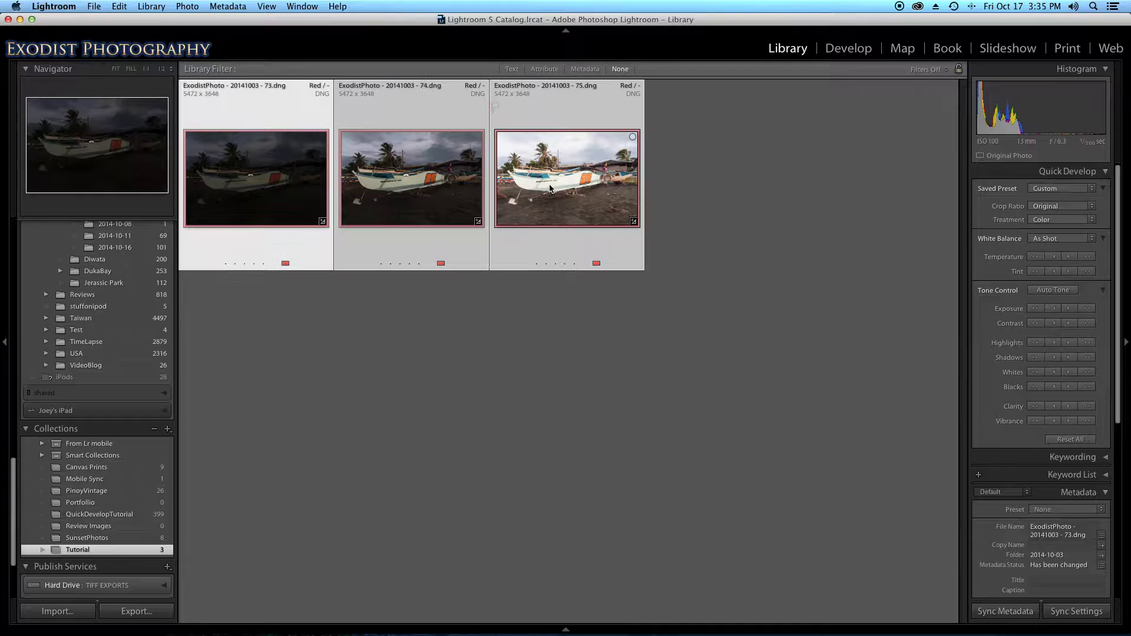
pyautogui.rightClick(549, 189)
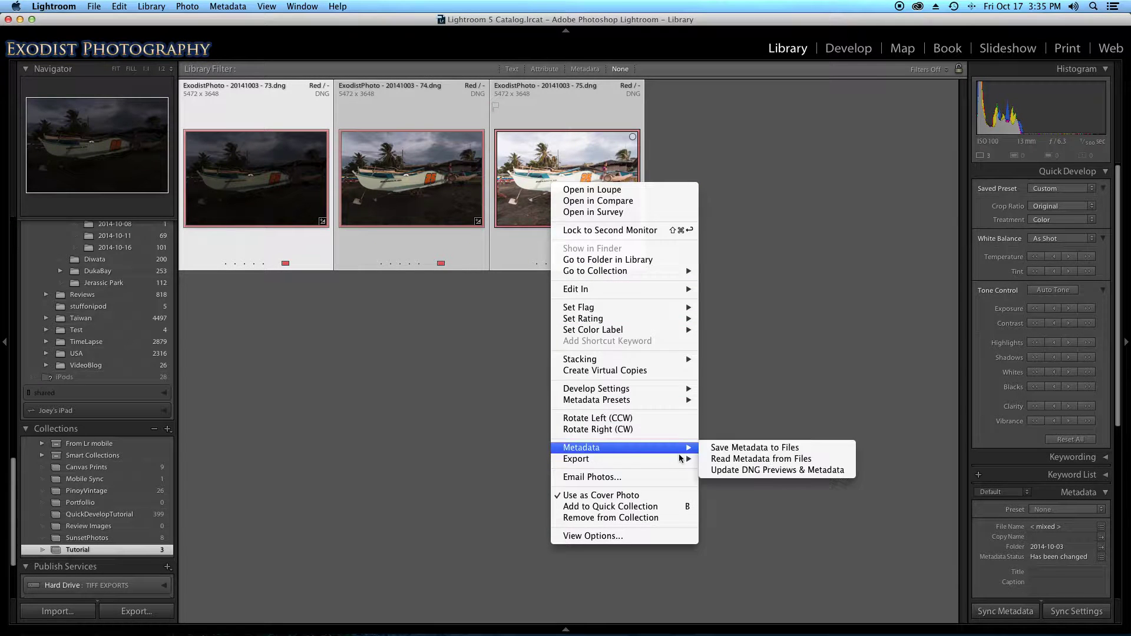
pyautogui.moveTo(654, 458)
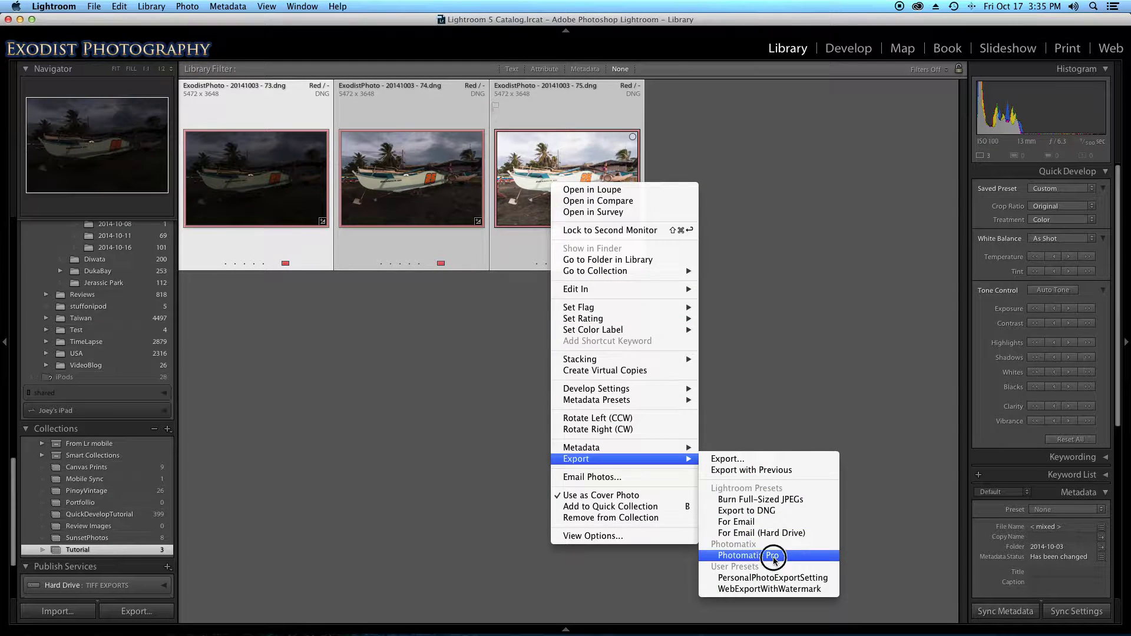
pyautogui.click(774, 558)
pyautogui.click(670, 397)
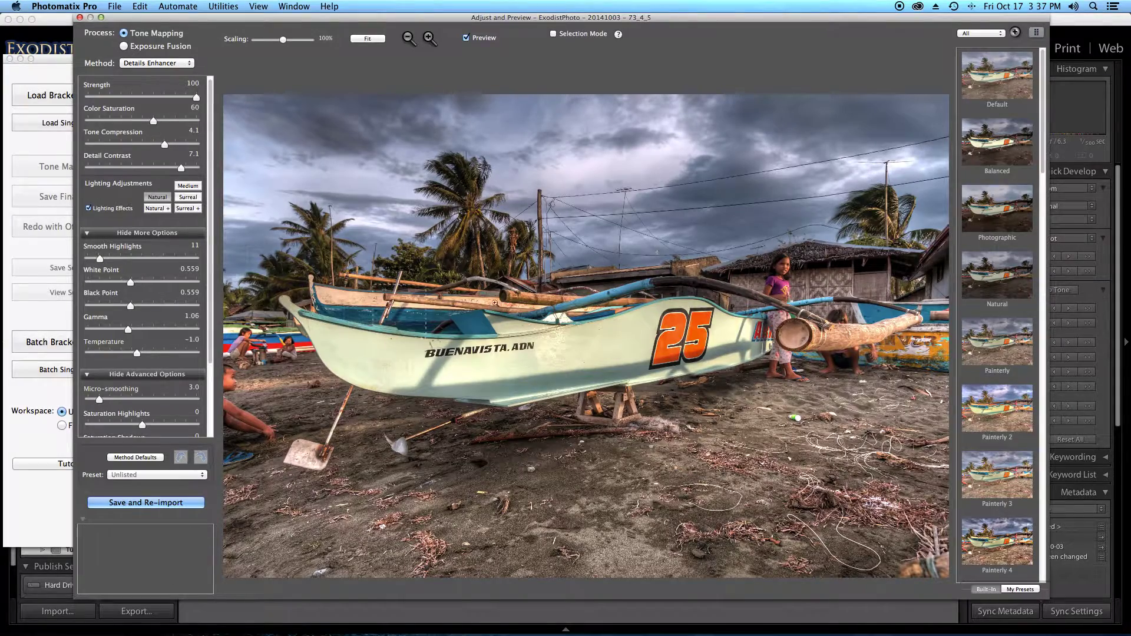
# Maximise the Adjust and Preview window and fit the boat image to the preview area
pyautogui.click(101, 18)
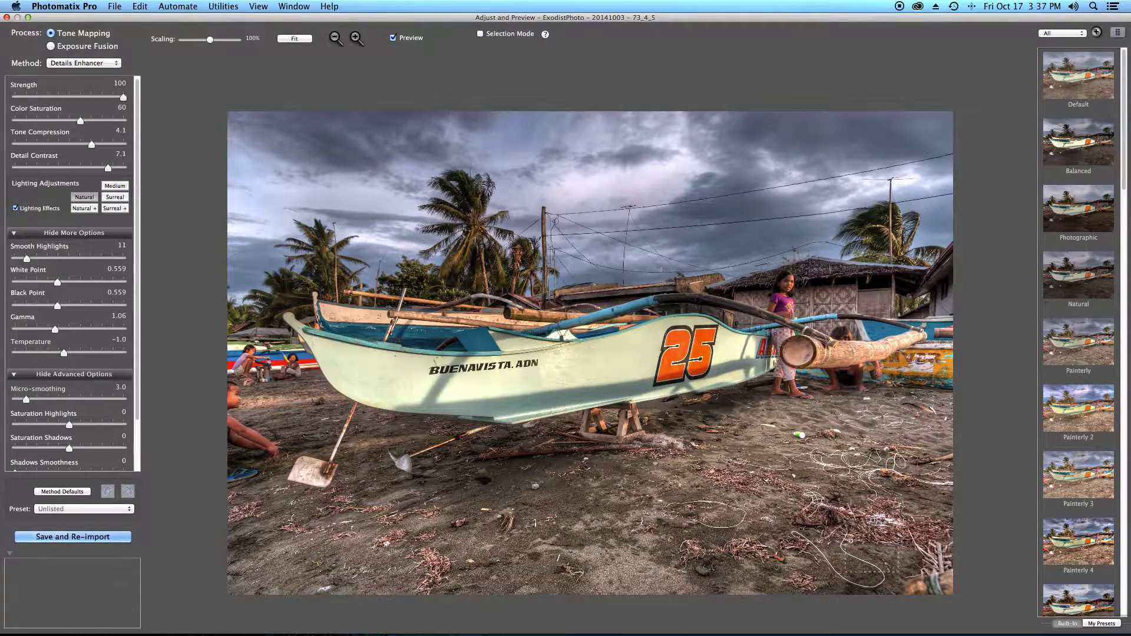
pyautogui.click(293, 39)
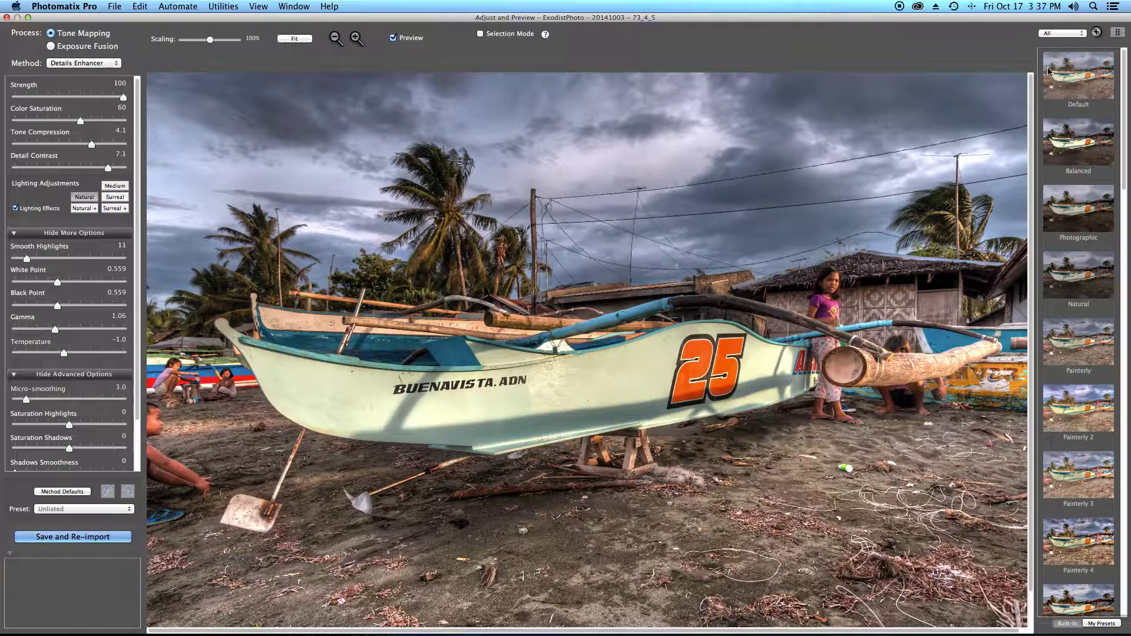
# Try the Default, Balanced, Photographic, Natural, Painterly, Painterly 2 and Painterly 3 presets
pyautogui.click(1077, 72)
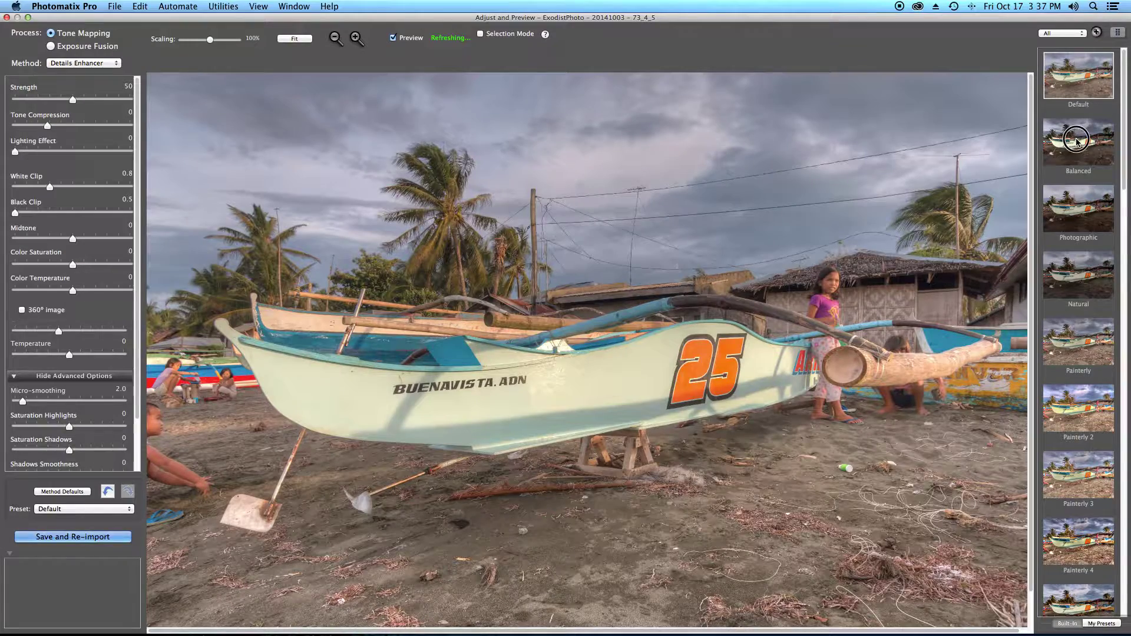
pyautogui.click(1076, 141)
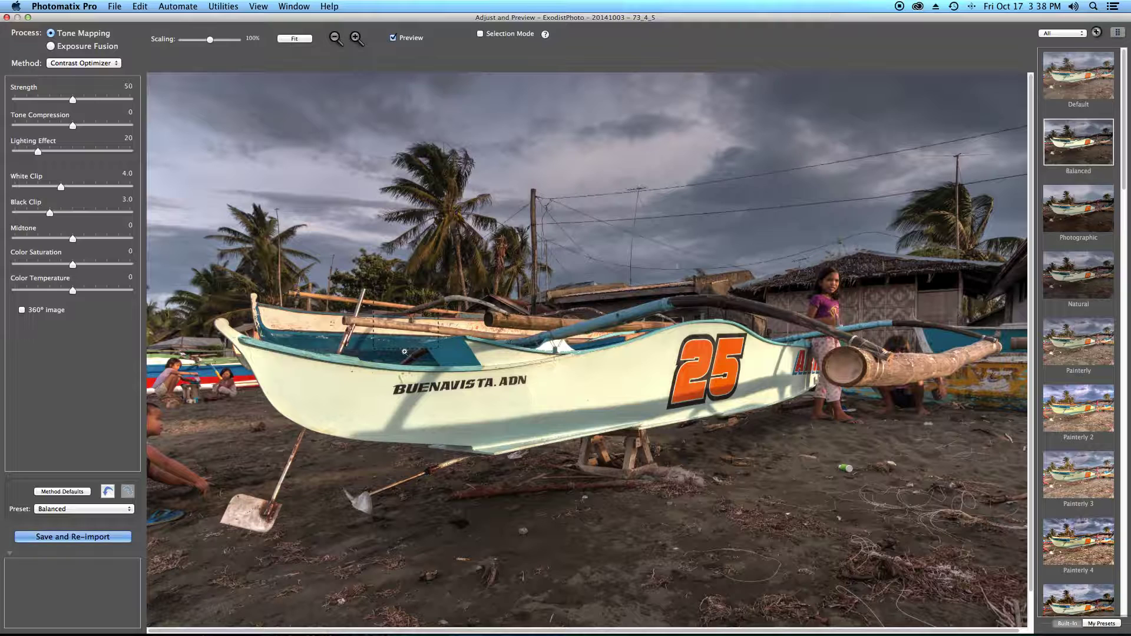
pyautogui.click(1082, 217)
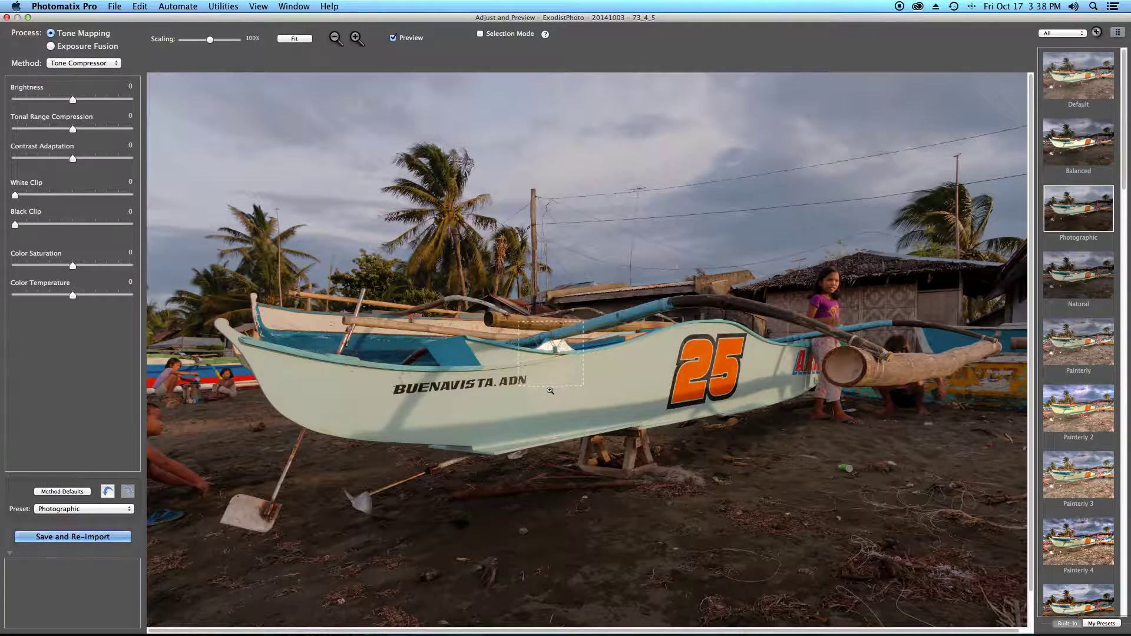
pyautogui.click(1086, 283)
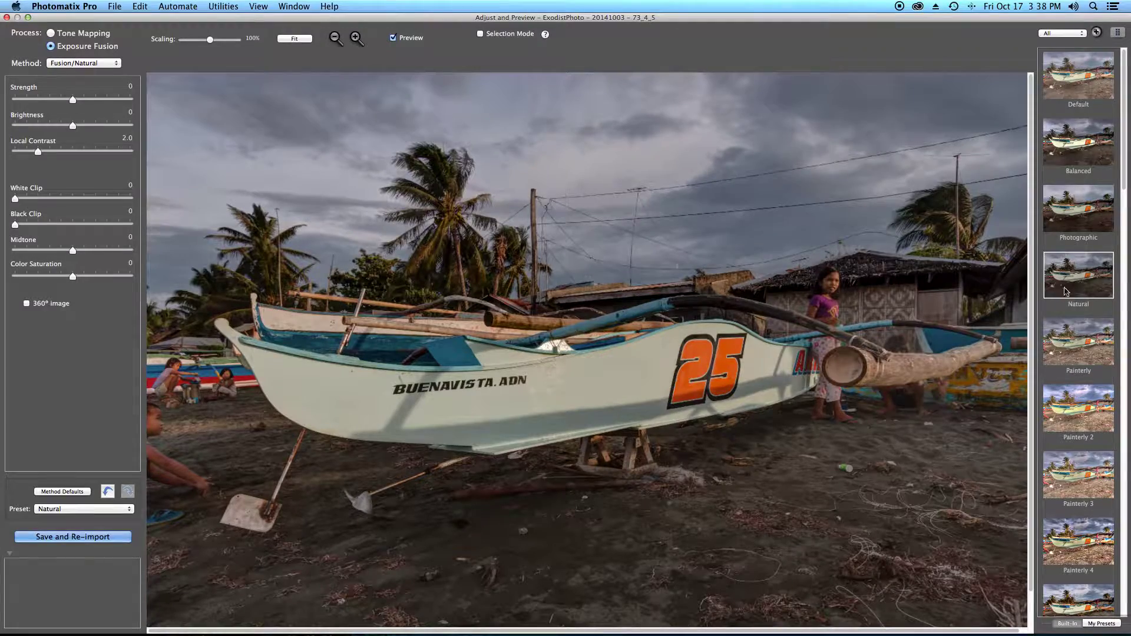
pyautogui.click(1085, 352)
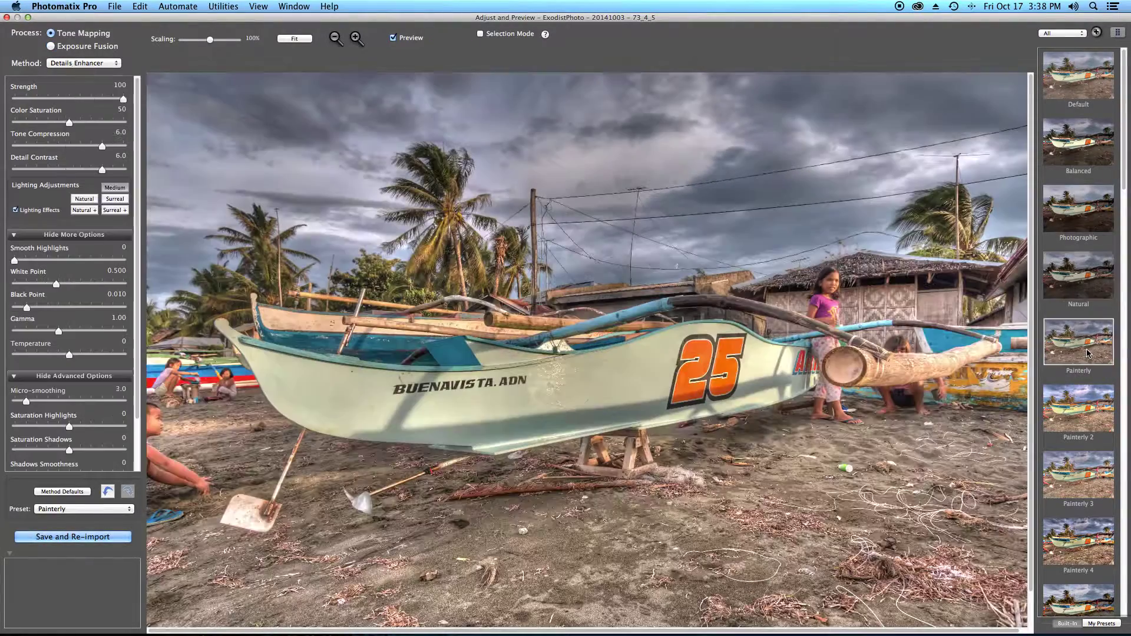
pyautogui.click(1068, 404)
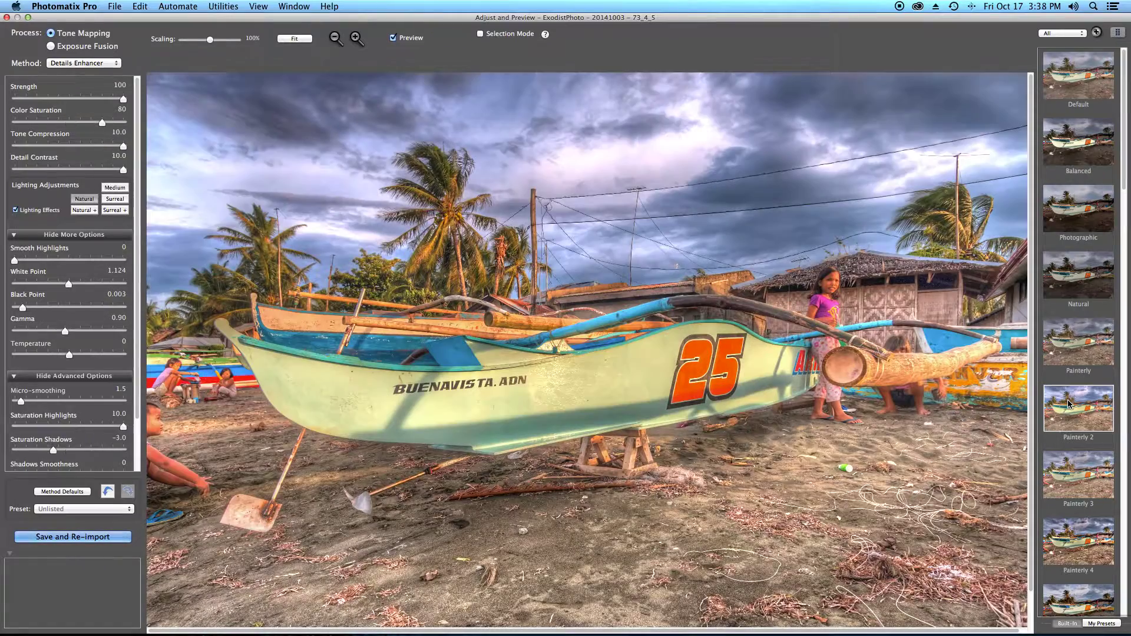
pyautogui.click(1087, 481)
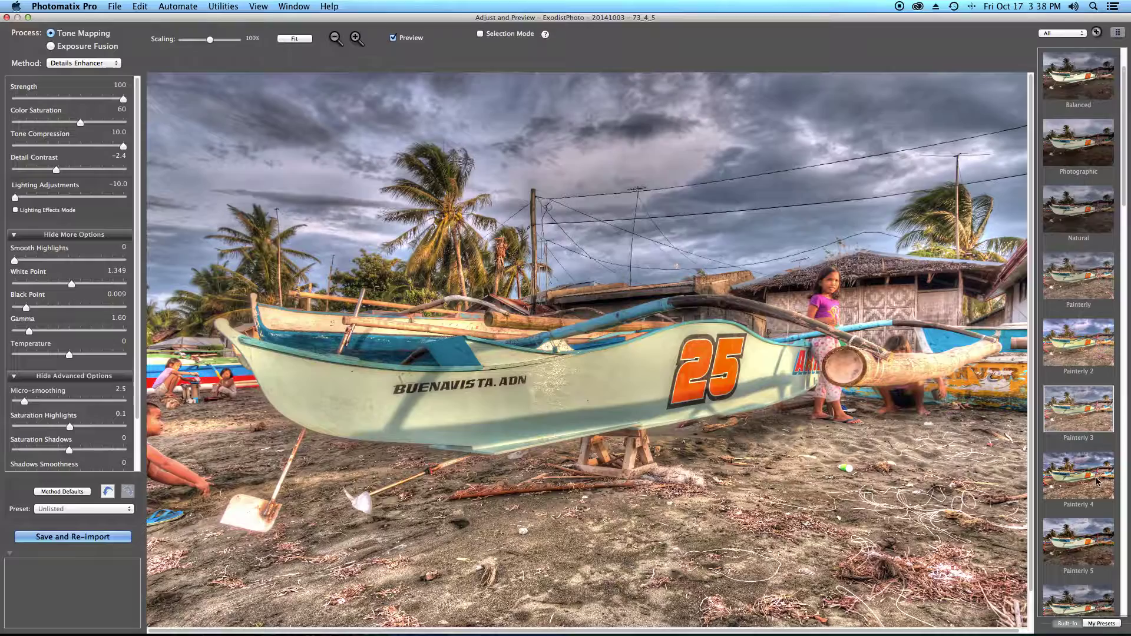
# Try Painterly 4, Painterly 5, Vibrant and Enhanced, ending on the Enhanced 2 preset
pyautogui.click(1097, 481)
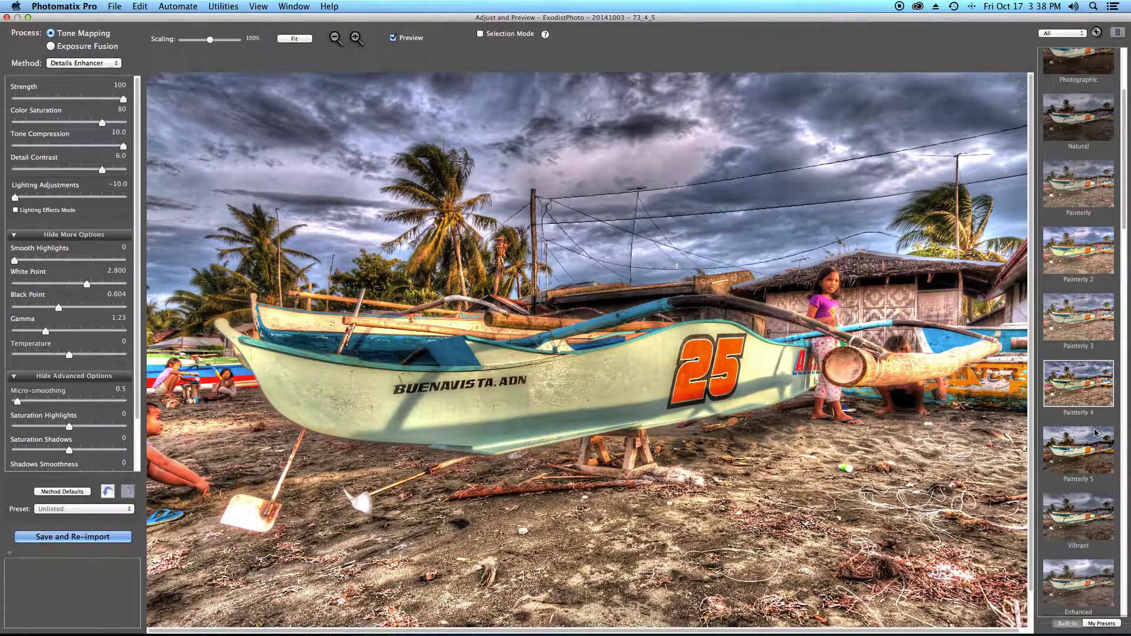
pyautogui.scroll(-3, 1095, 433)
pyautogui.click(1080, 406)
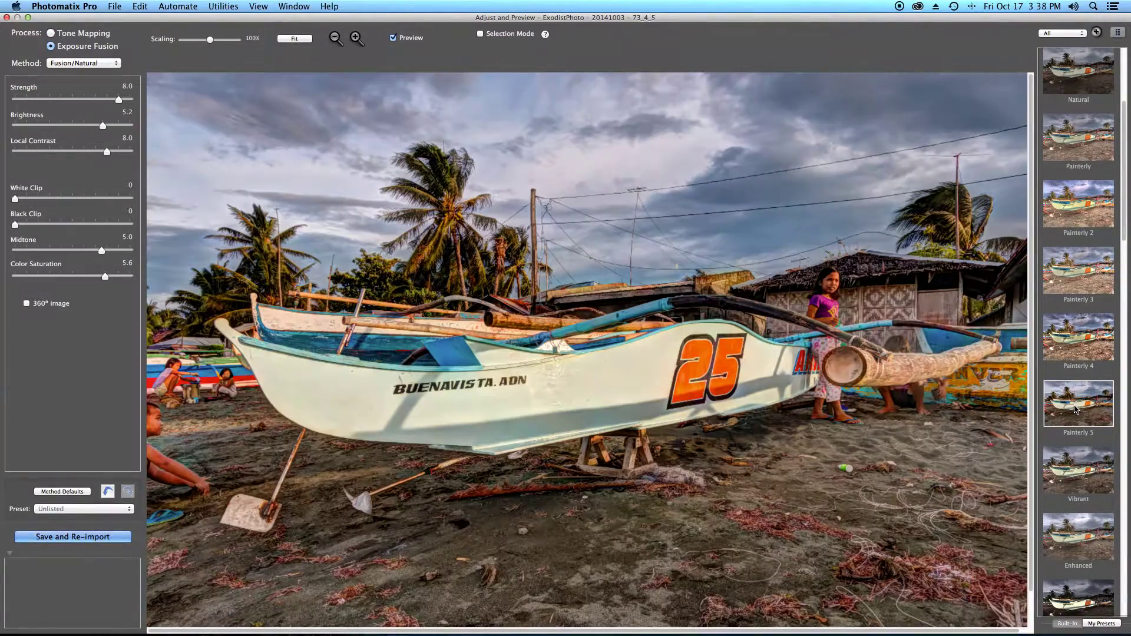
pyautogui.scroll(-9, 1072, 400)
pyautogui.click(1083, 324)
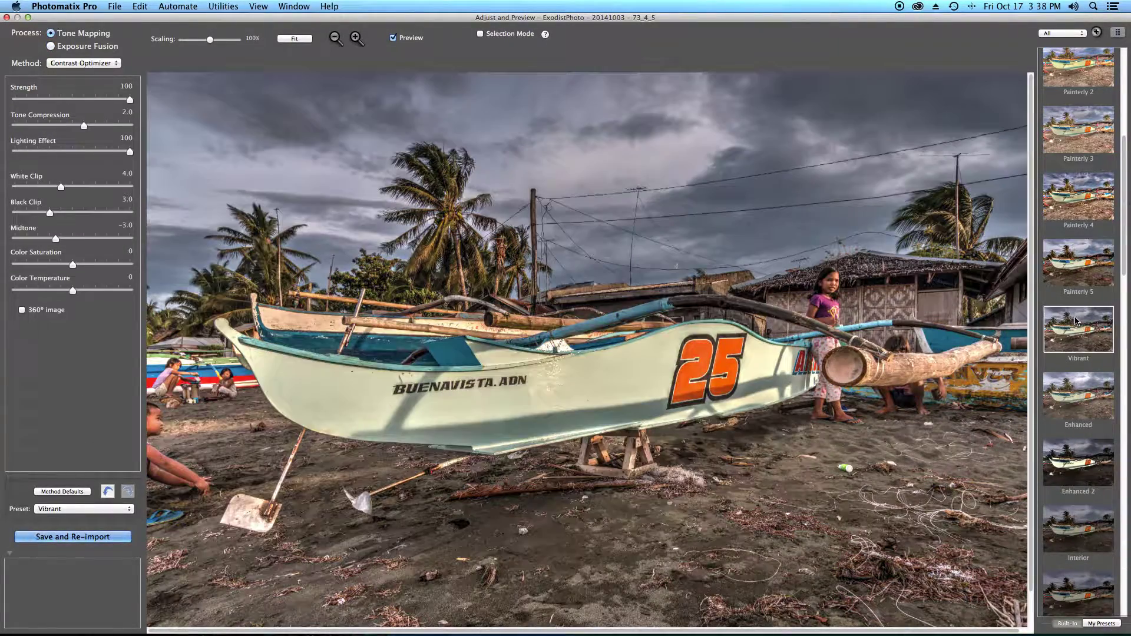
pyautogui.click(1093, 413)
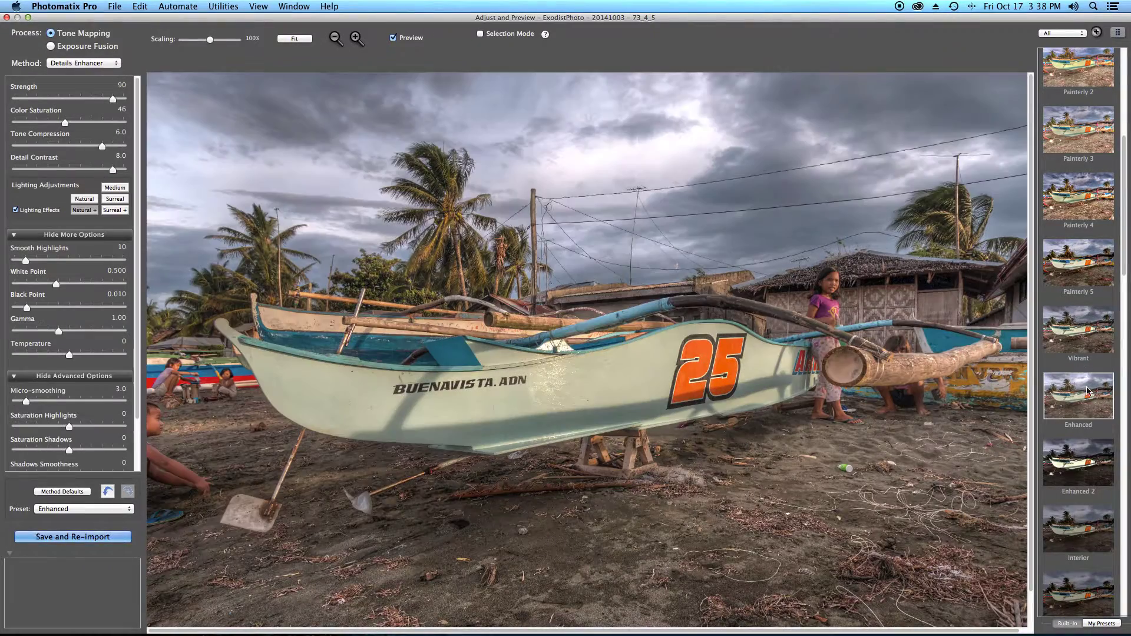
pyautogui.click(1088, 470)
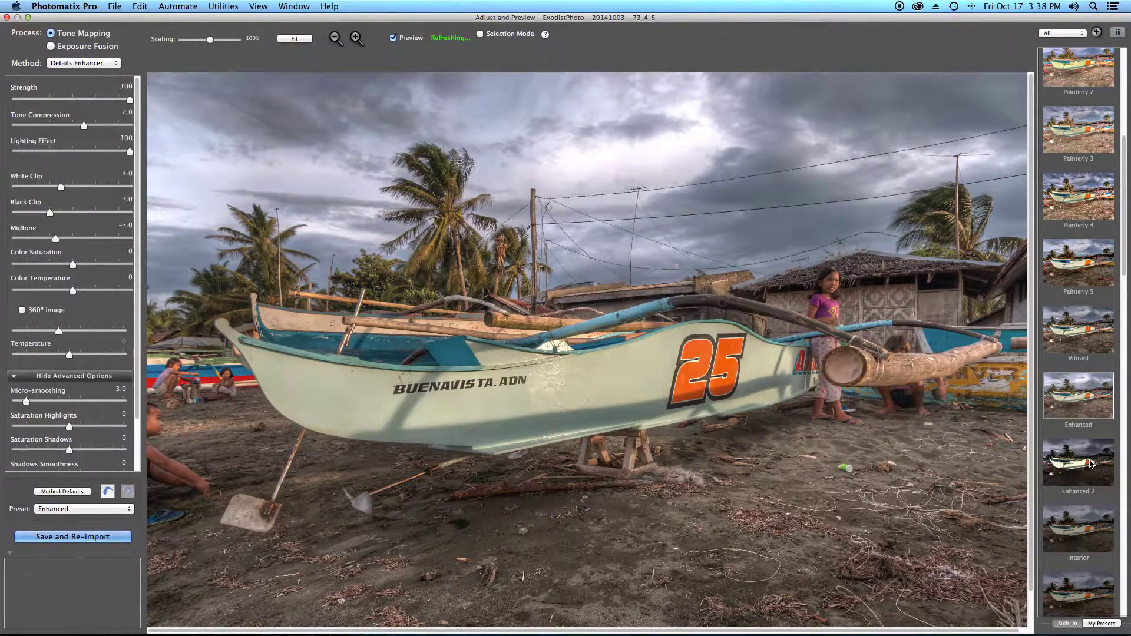
pyautogui.scroll(-3, 1089, 479)
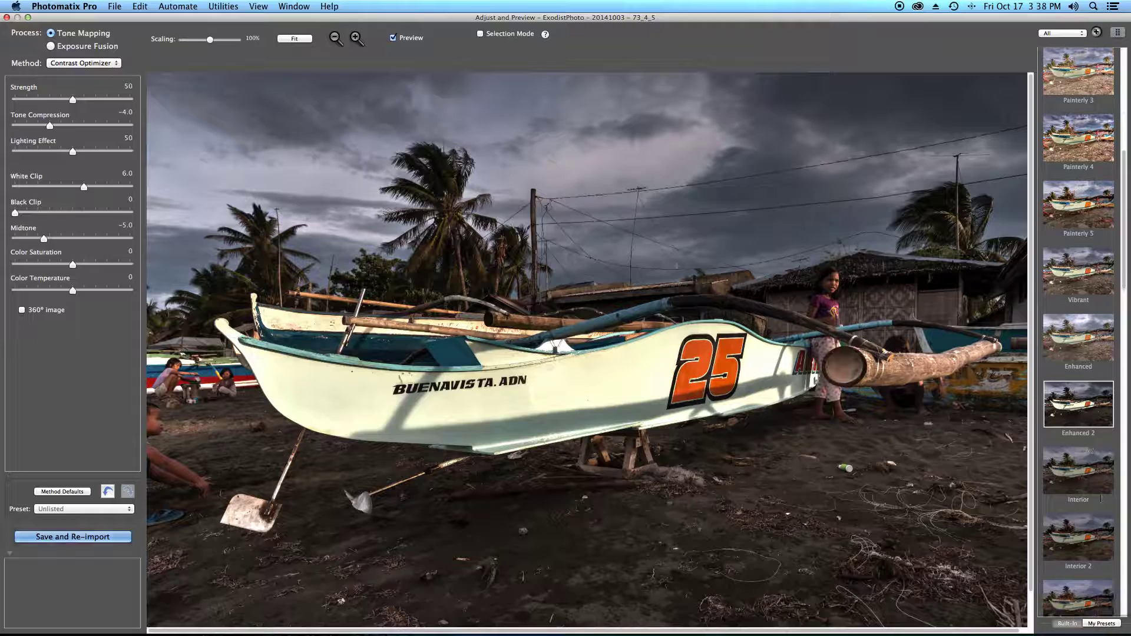
# Try the Interior 2, Surreal, Surreal 2, Grunge 2 and Creative presets on the boat image
pyautogui.scroll(-5, 1076, 450)
pyautogui.click(1070, 434)
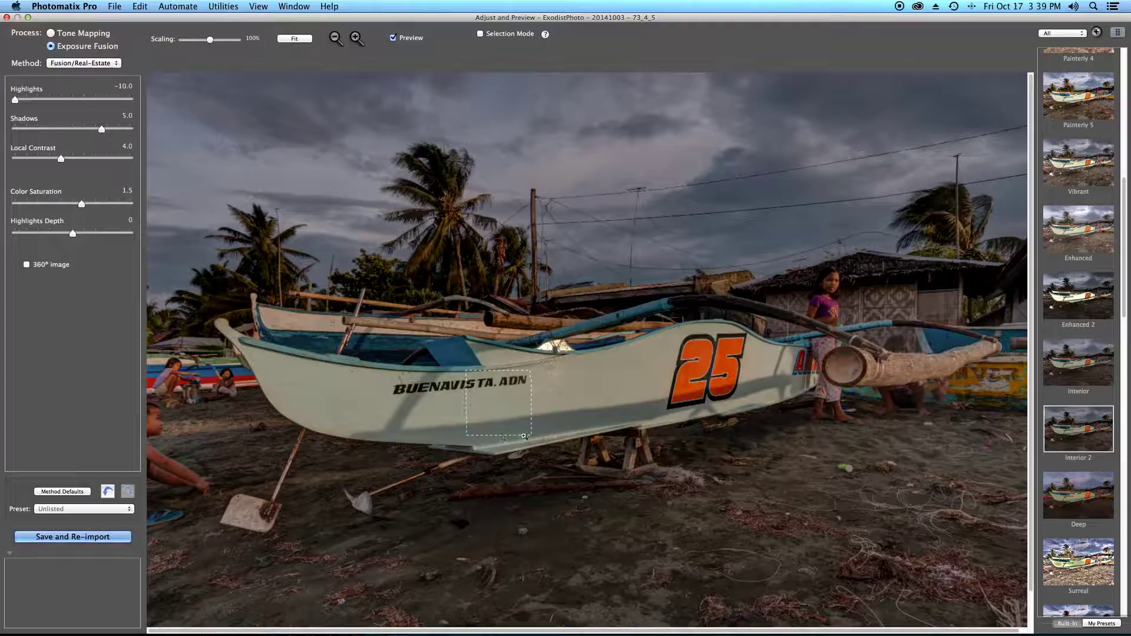
pyautogui.scroll(-2, 1080, 512)
pyautogui.click(1081, 516)
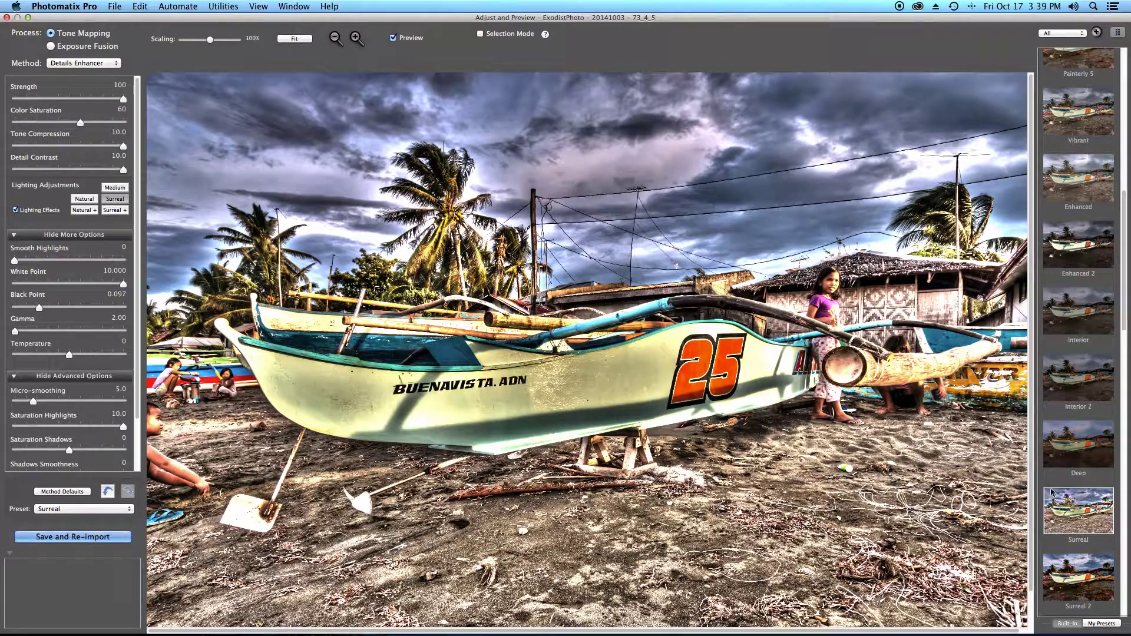
pyautogui.scroll(-3, 1078, 495)
pyautogui.click(1073, 483)
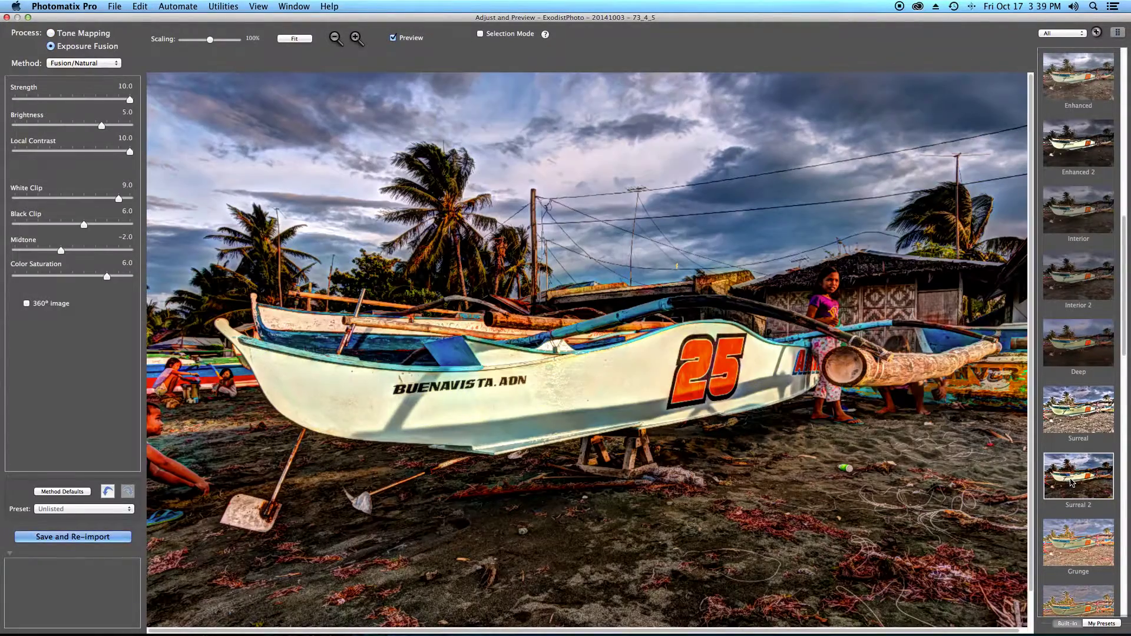
pyautogui.scroll(-6, 1091, 482)
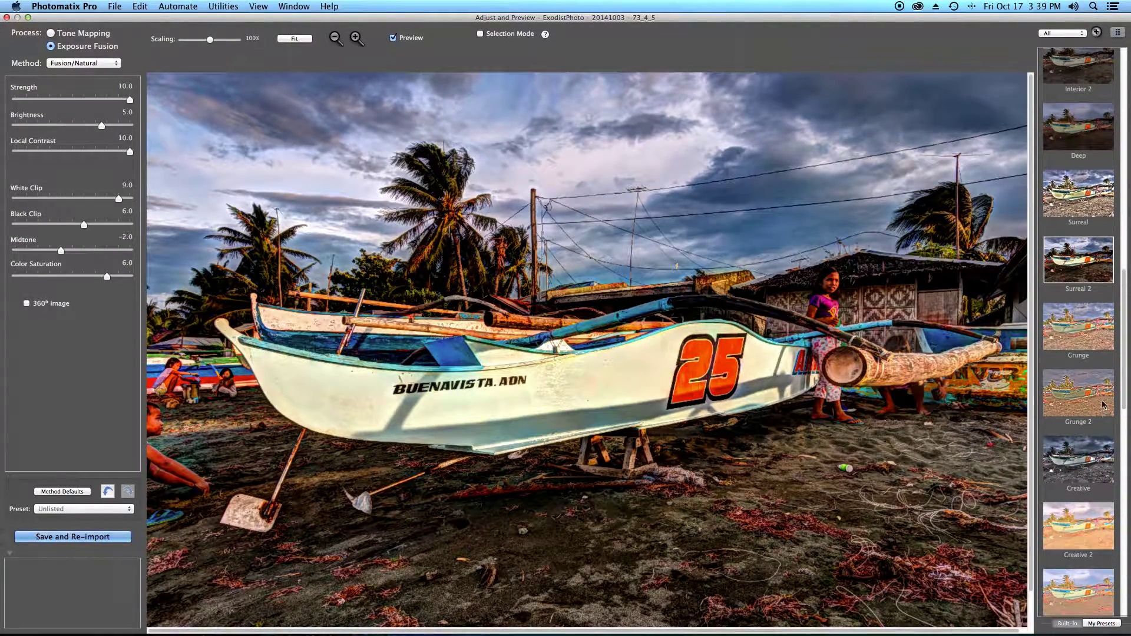
pyautogui.click(1087, 322)
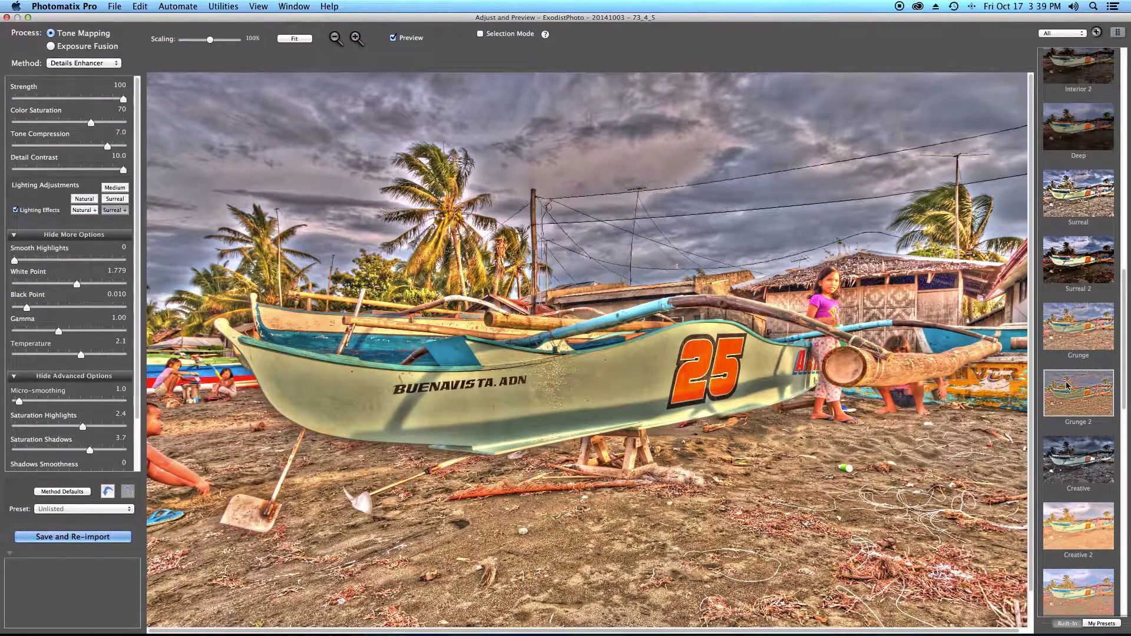
pyautogui.click(1070, 463)
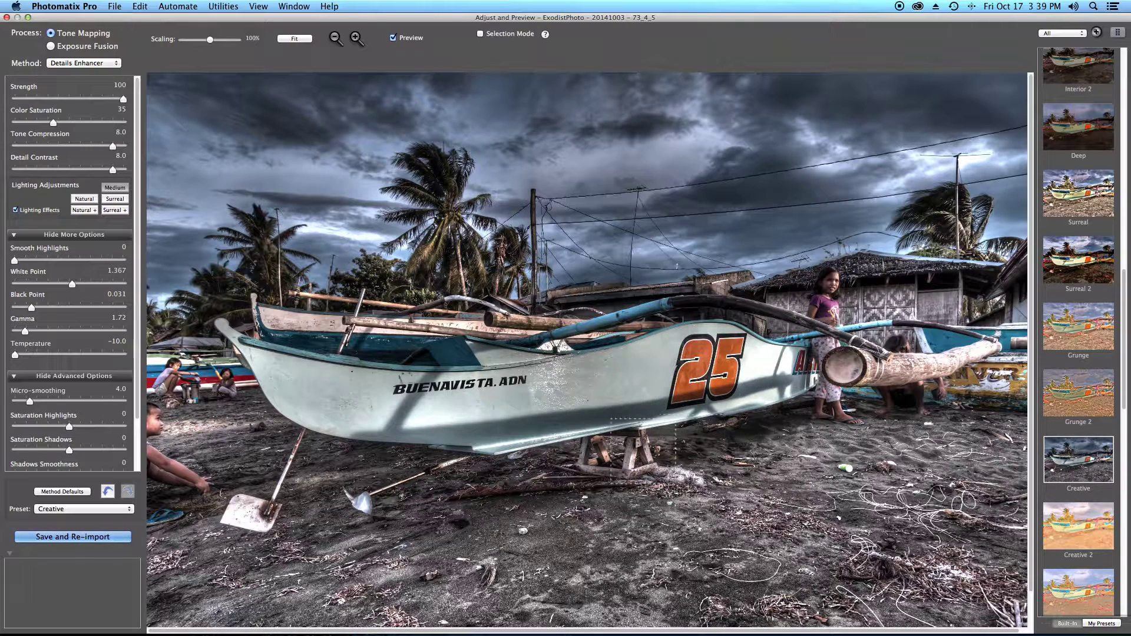
# Apply the Monochrome preset, then switch to Monochrome 3 for a black-and-white look
pyautogui.scroll(-4, 1083, 514)
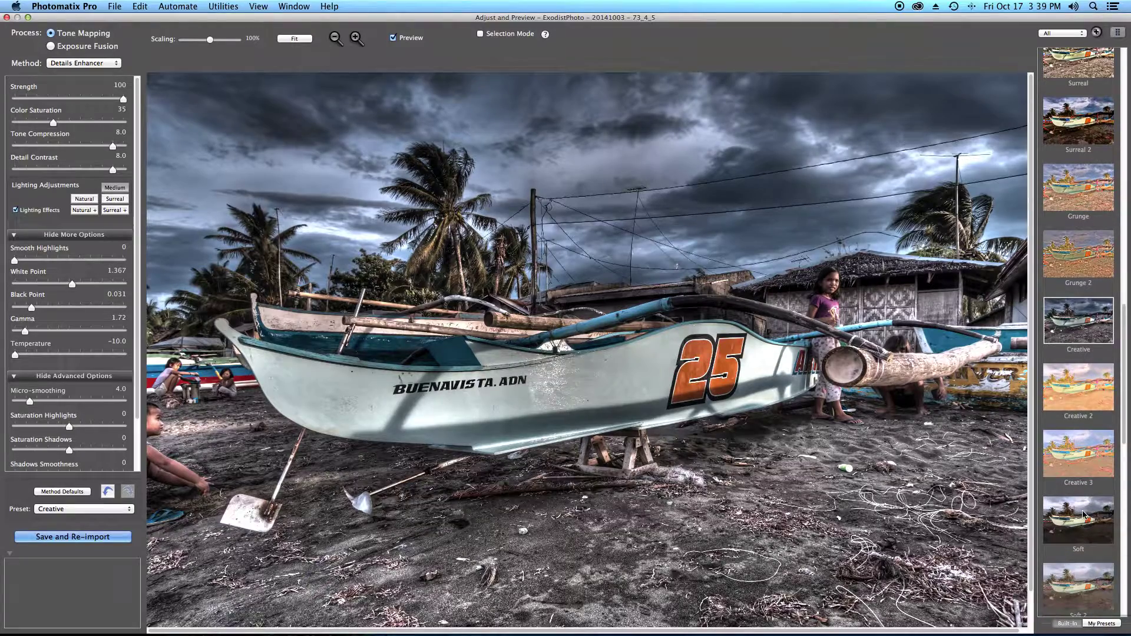
pyautogui.scroll(-12, 1073, 394)
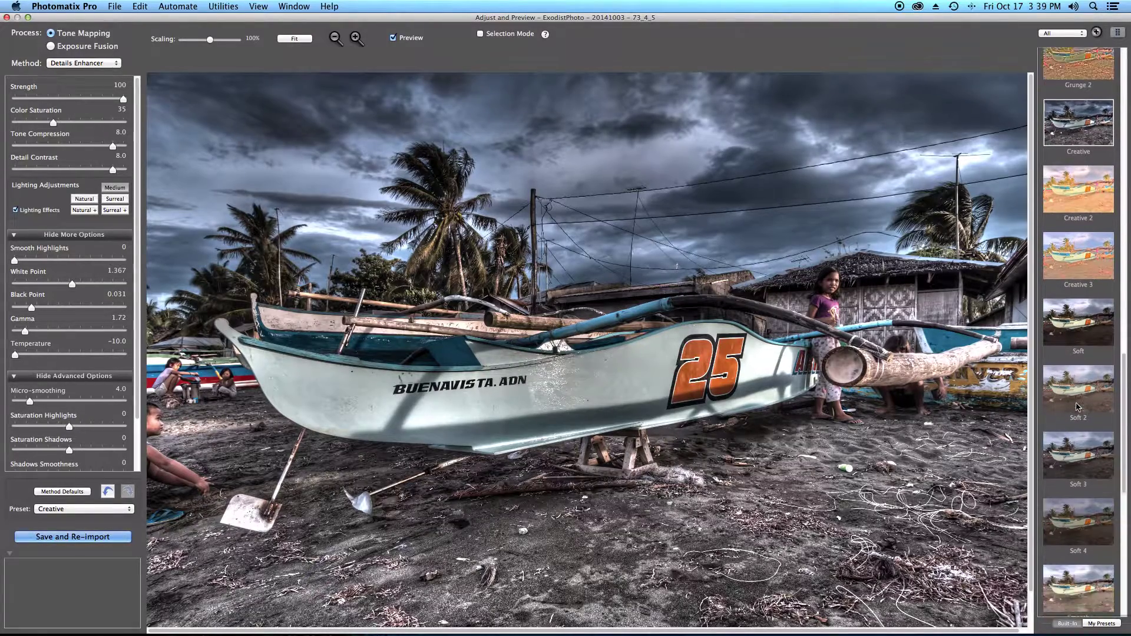
pyautogui.scroll(-2, 1077, 406)
pyautogui.click(1084, 393)
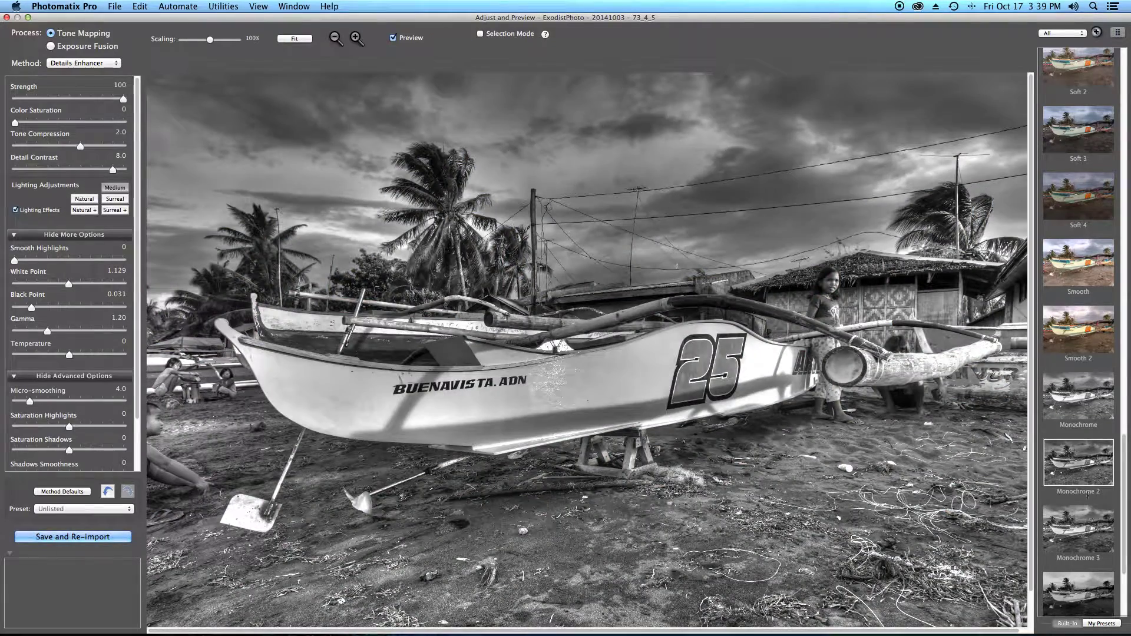
pyautogui.click(1090, 521)
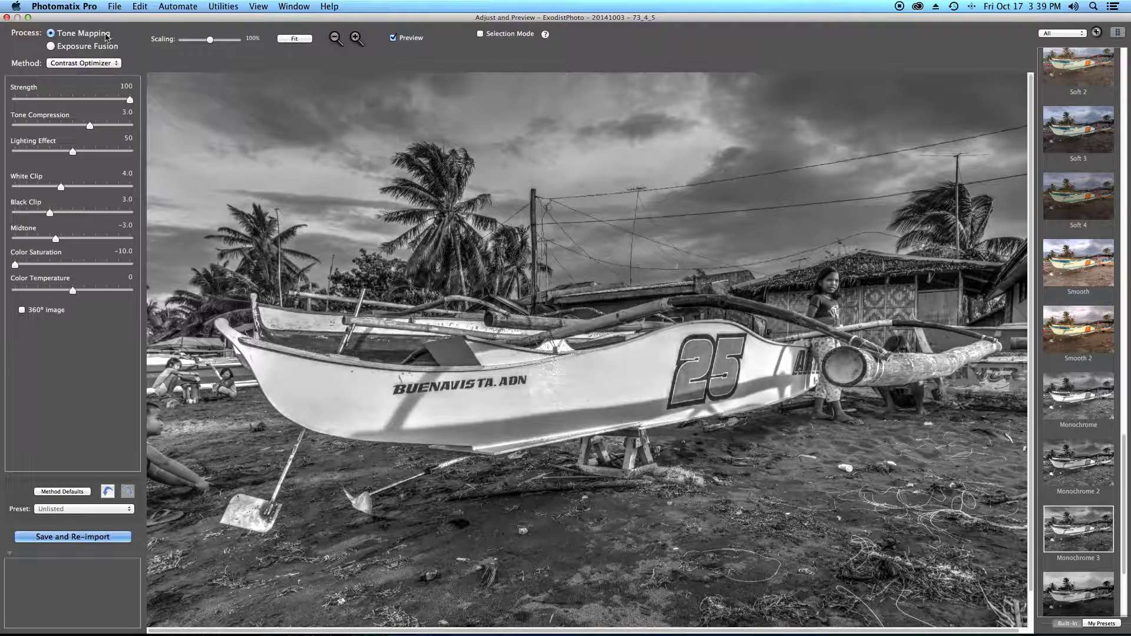
pyautogui.click(65, 47)
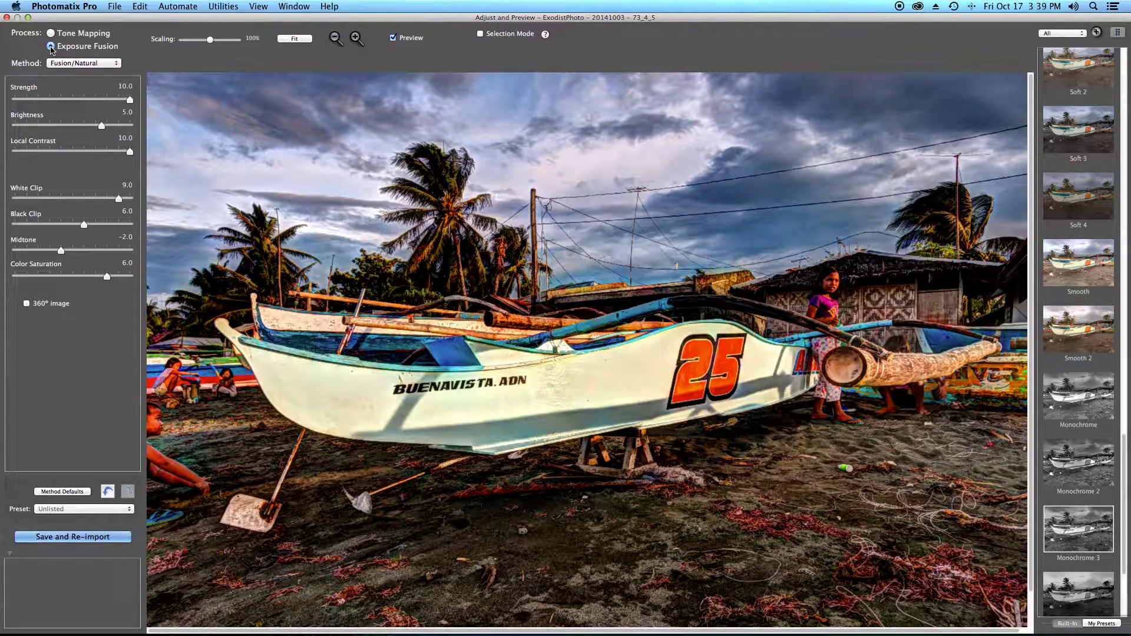
pyautogui.click(51, 34)
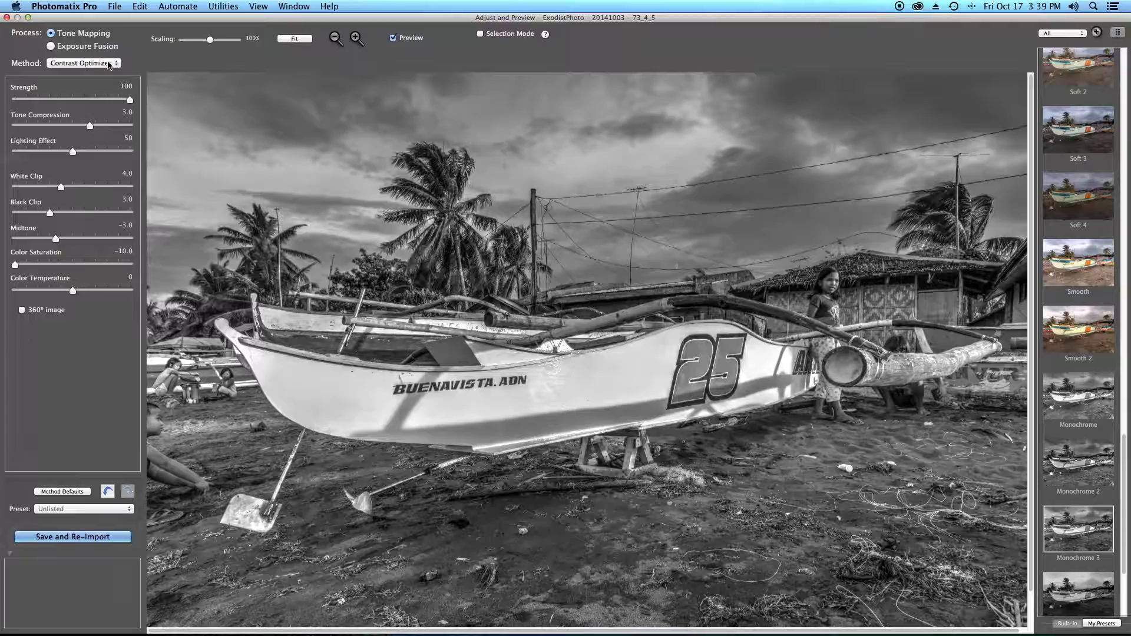
pyautogui.click(109, 64)
pyautogui.click(100, 54)
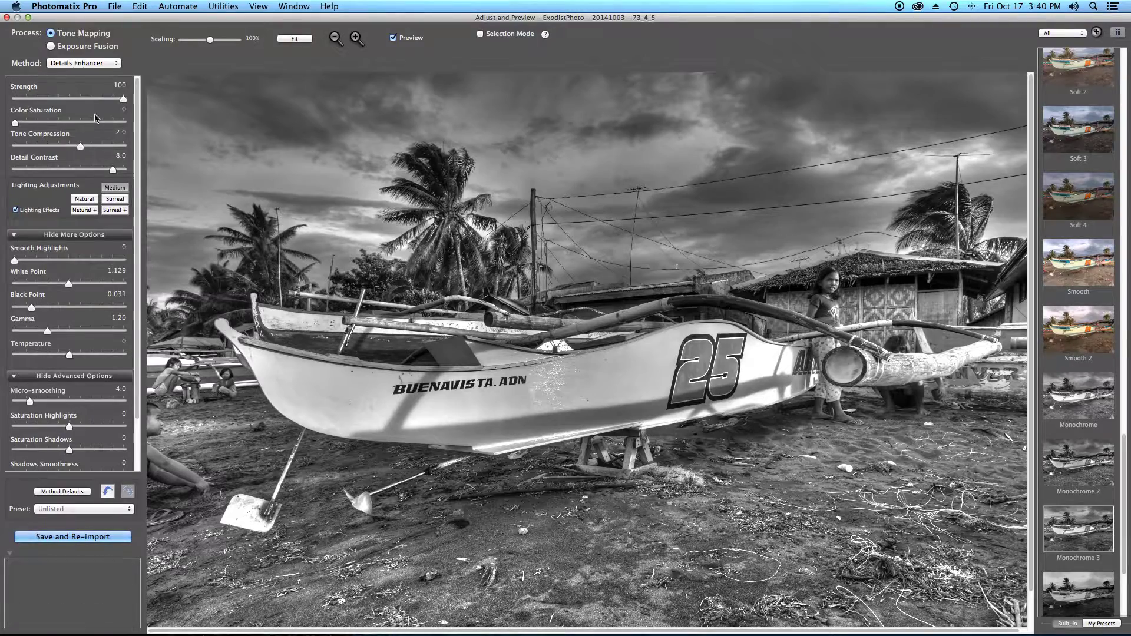
pyautogui.click(106, 63)
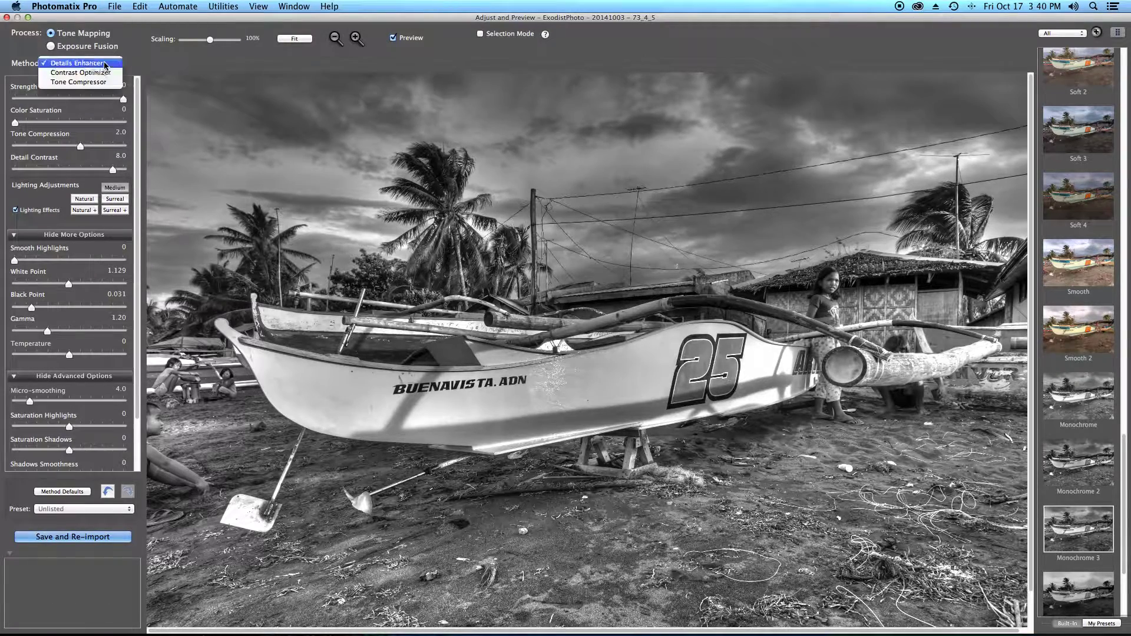
pyautogui.click(113, 76)
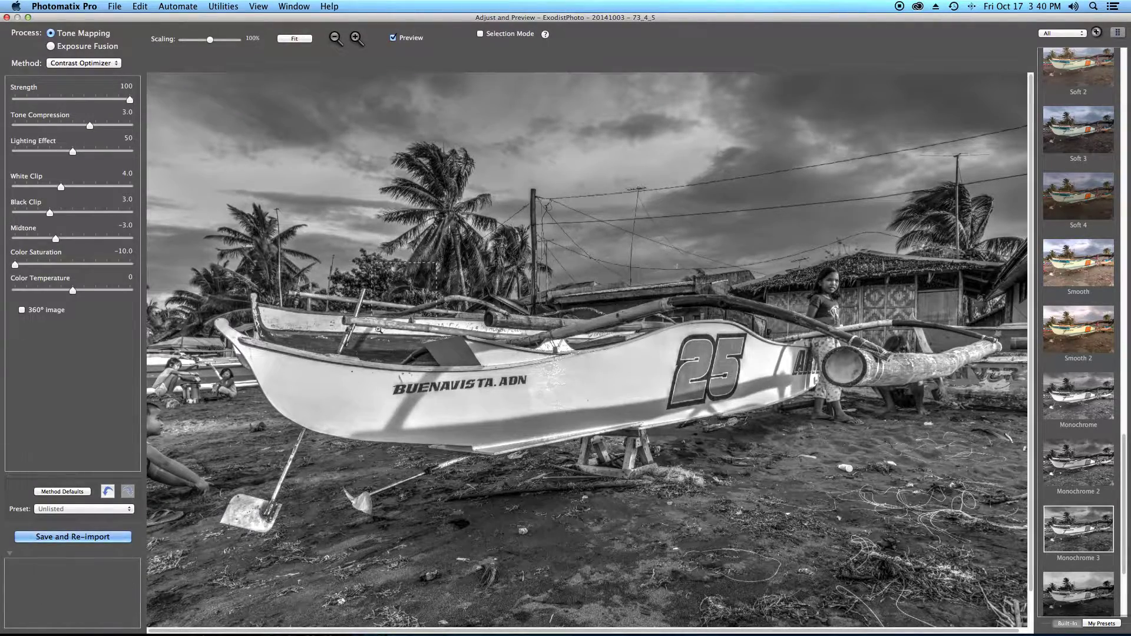
pyautogui.click(112, 65)
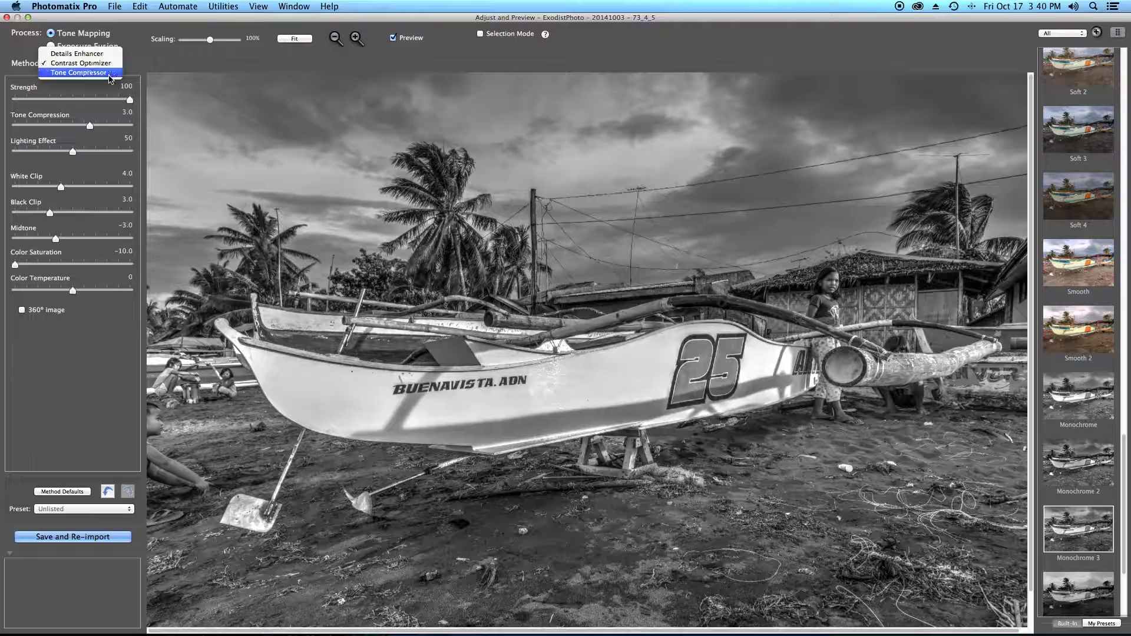
pyautogui.click(110, 73)
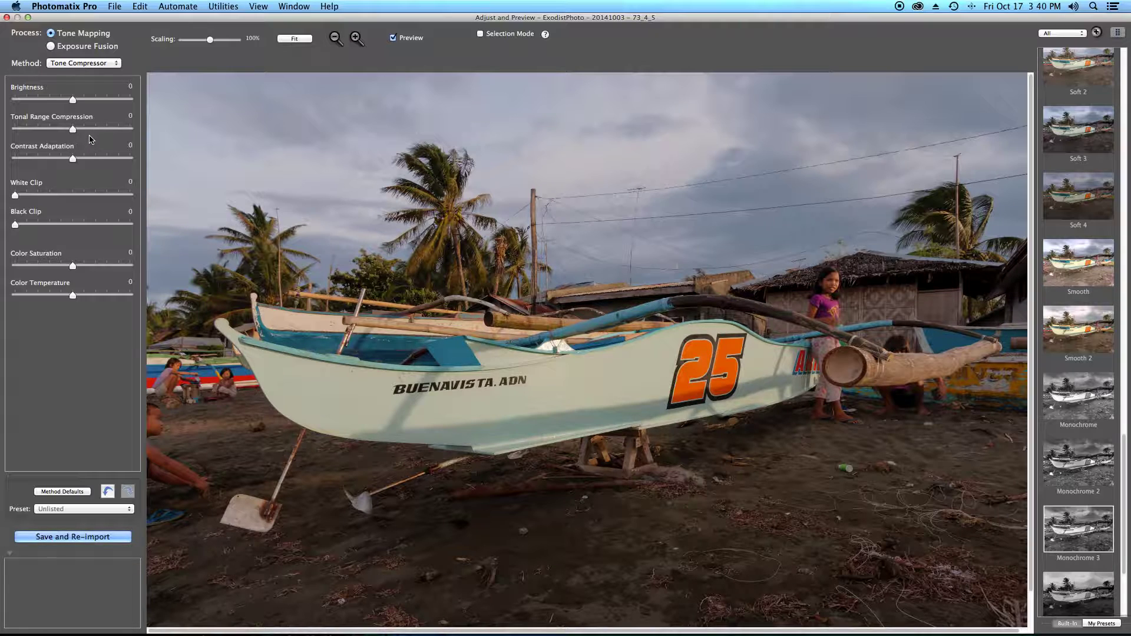
pyautogui.click(102, 65)
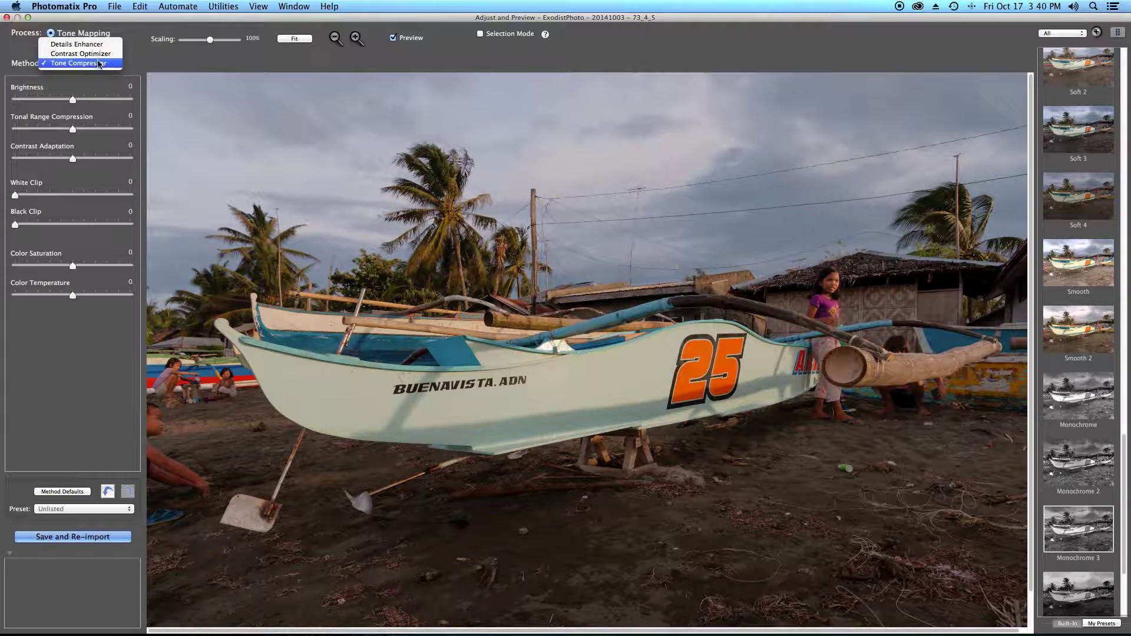
pyautogui.click(97, 53)
pyautogui.click(96, 66)
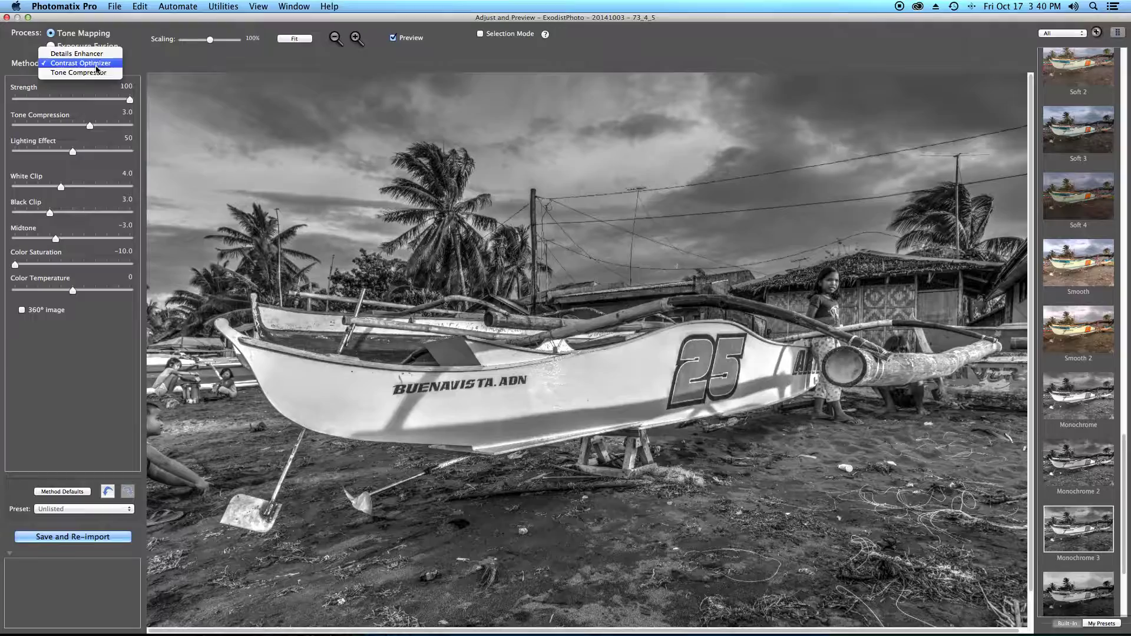
pyautogui.click(97, 75)
pyautogui.click(94, 63)
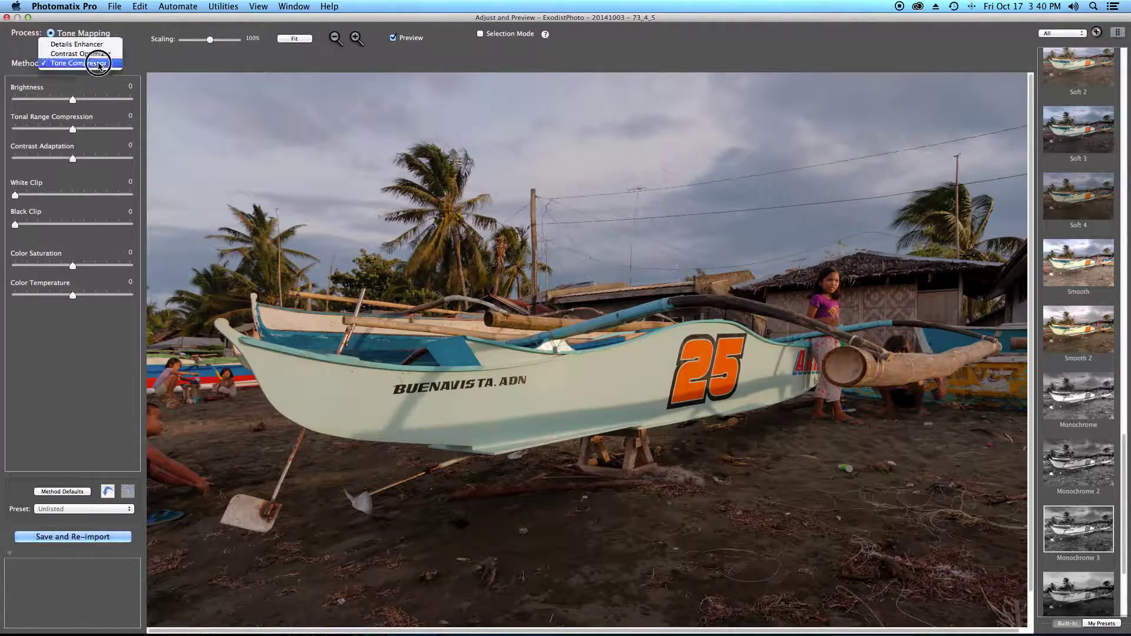
pyautogui.click(94, 52)
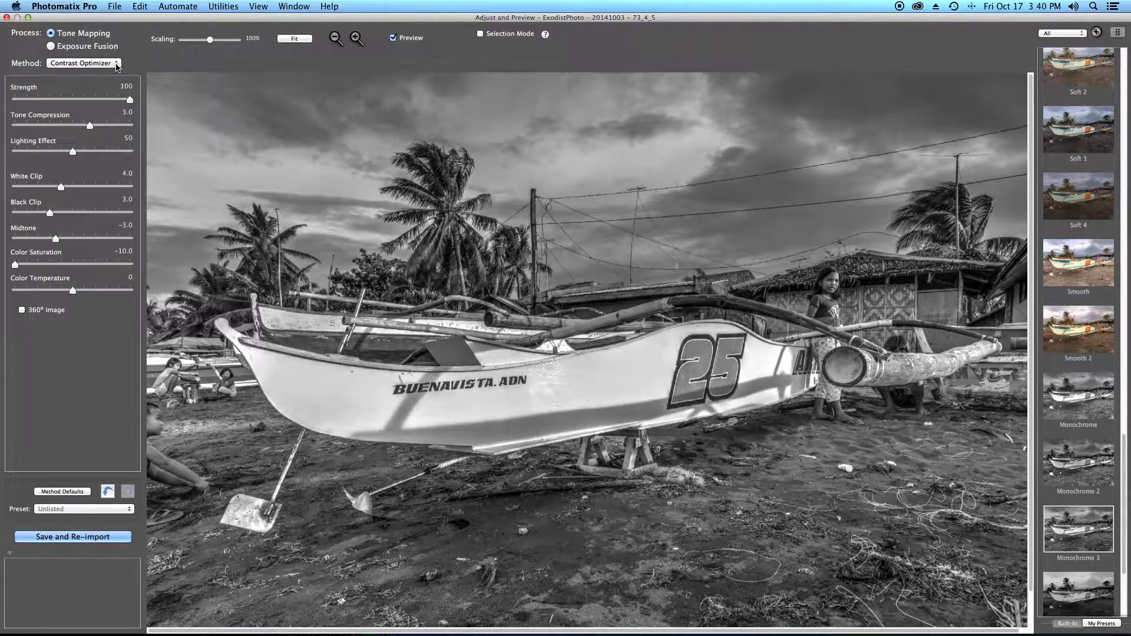
# Switch processing to Exposure Fusion and try the Fusion/2 images method
pyautogui.click(70, 47)
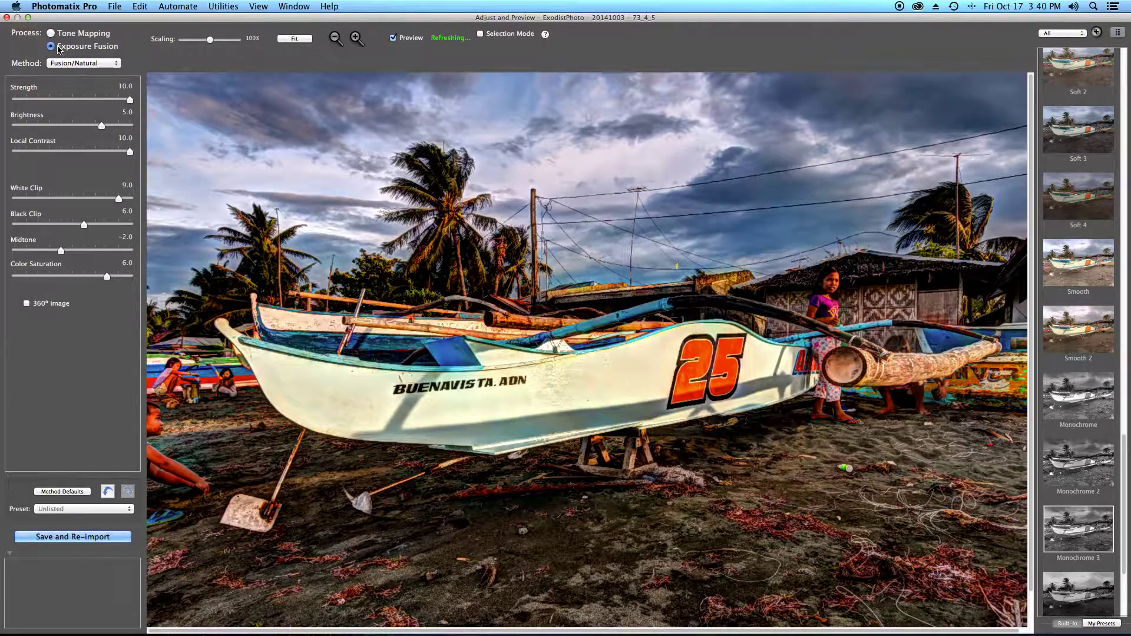
pyautogui.click(114, 63)
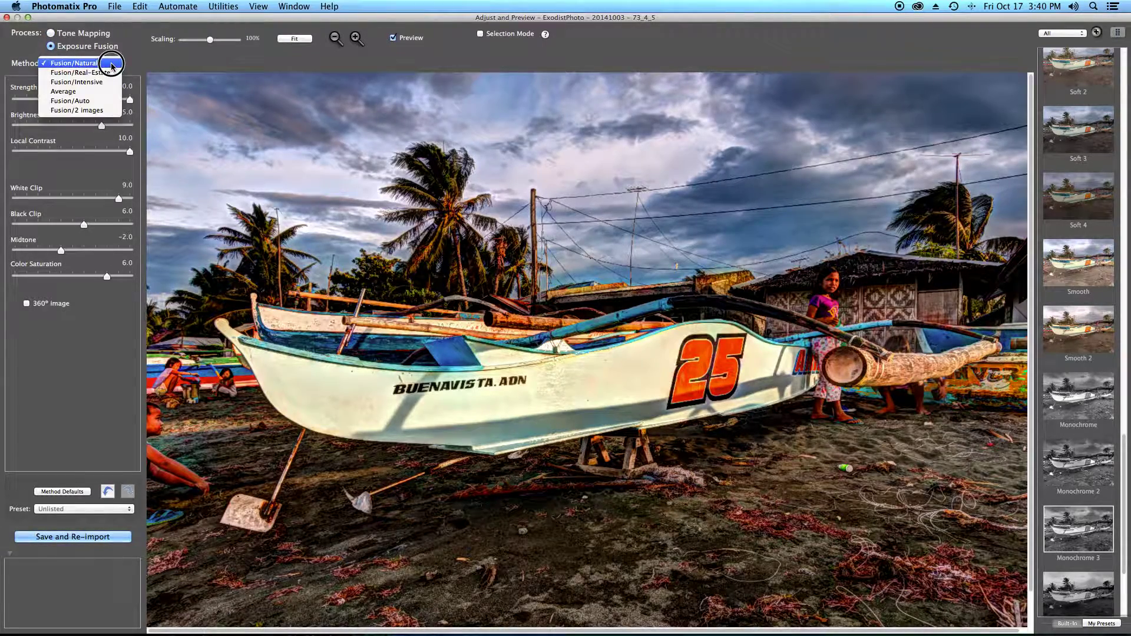
pyautogui.click(77, 110)
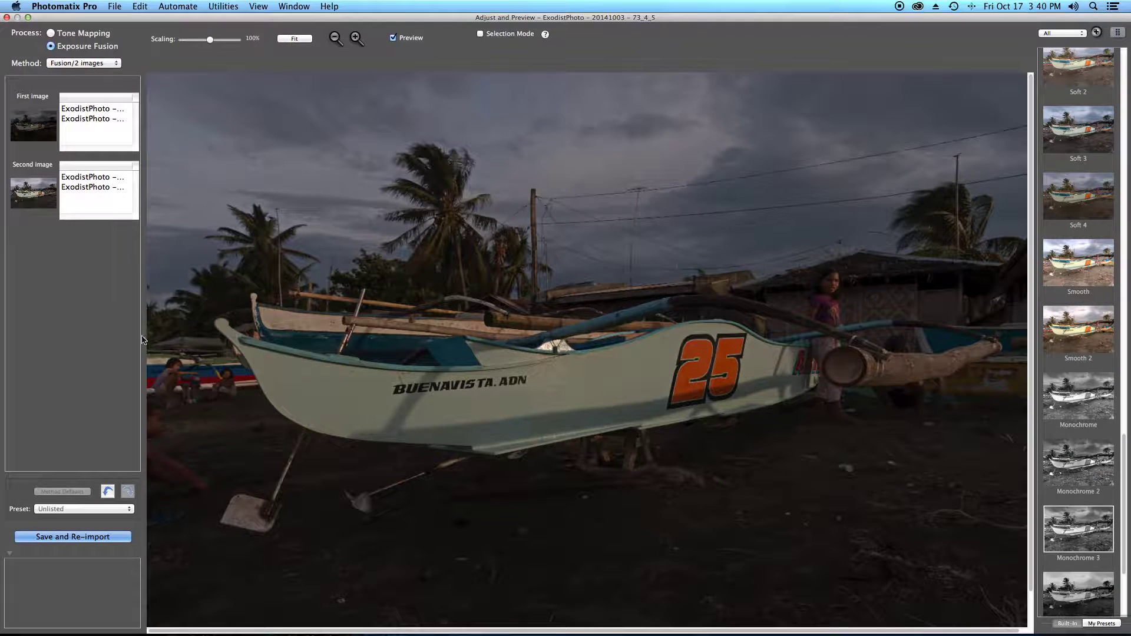
pyautogui.moveTo(260, 343); pyautogui.dragTo(325, 279)
# Compare the Average and Fusion/Intensive methods, settling on Fusion/Natural
pyautogui.click(86, 65)
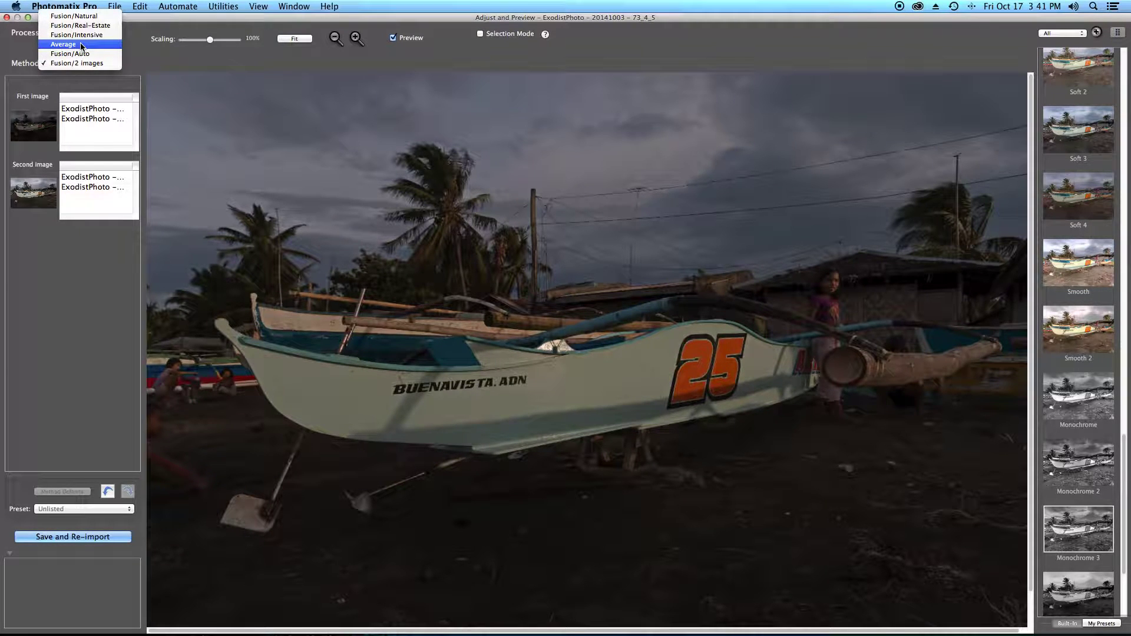
pyautogui.click(80, 44)
pyautogui.click(105, 63)
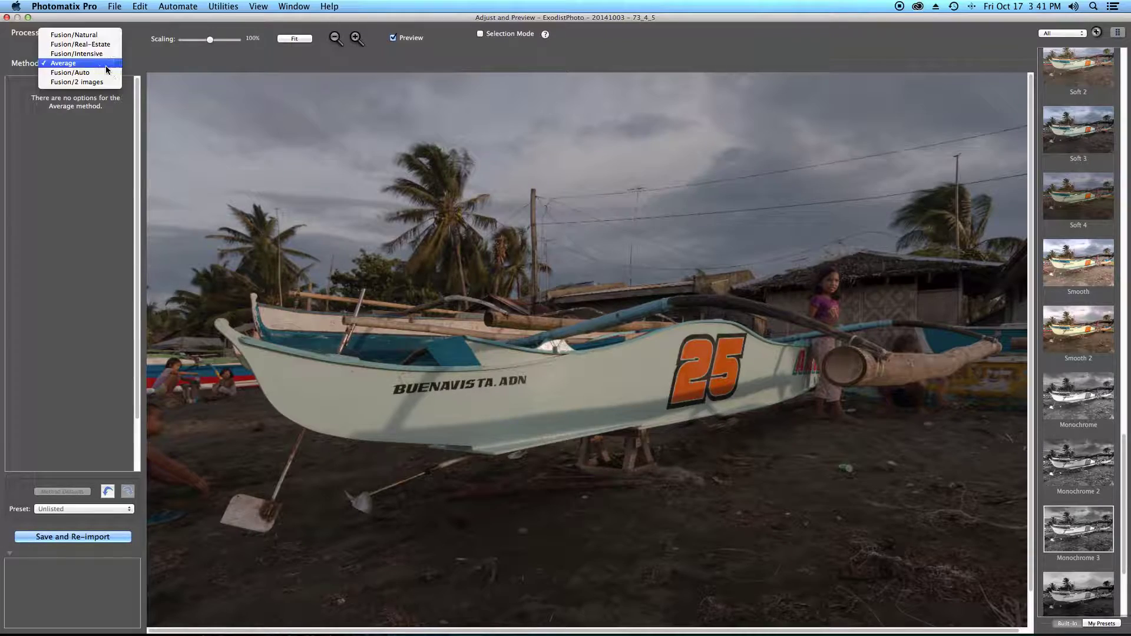
pyautogui.click(93, 56)
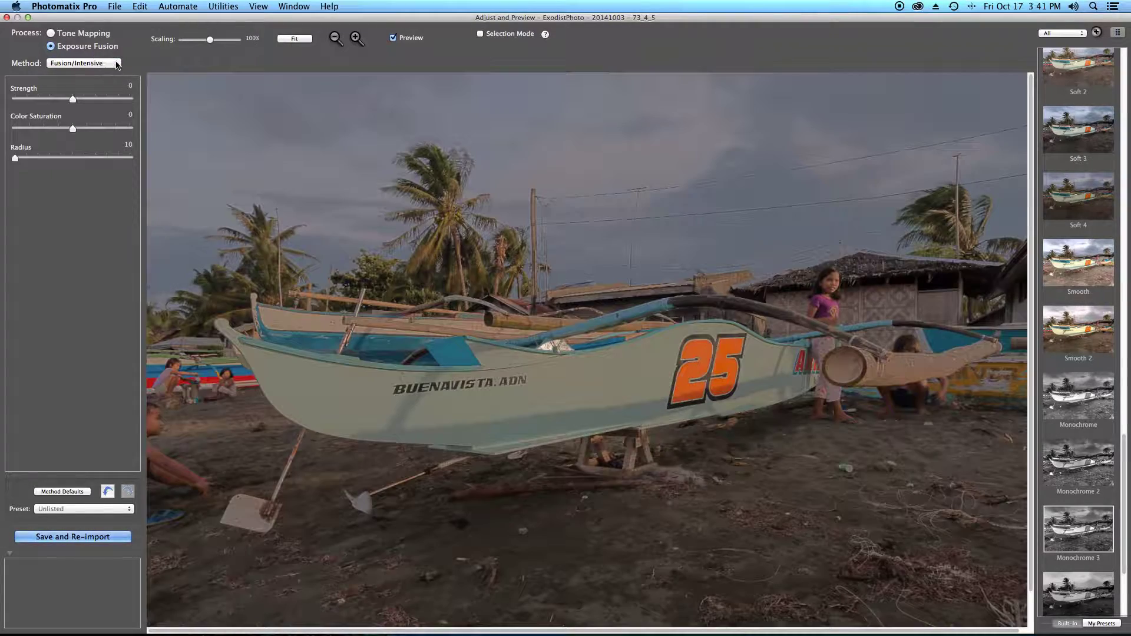
pyautogui.click(93, 61)
pyautogui.click(102, 45)
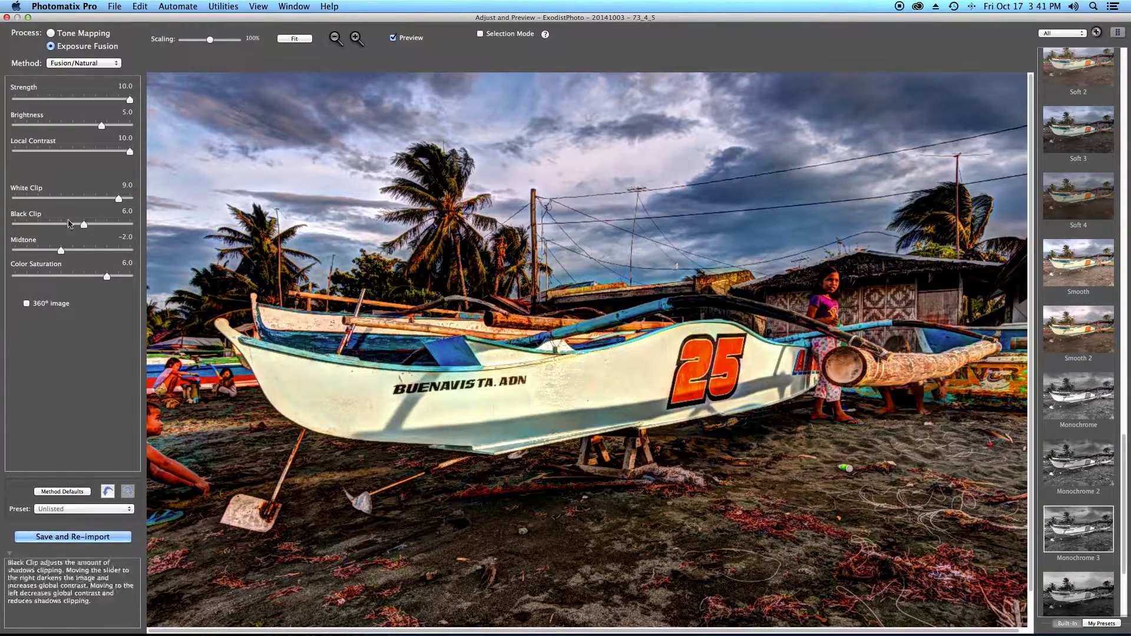
# Switch back to Tone Mapping with the Details Enhancer method
pyautogui.click(67, 35)
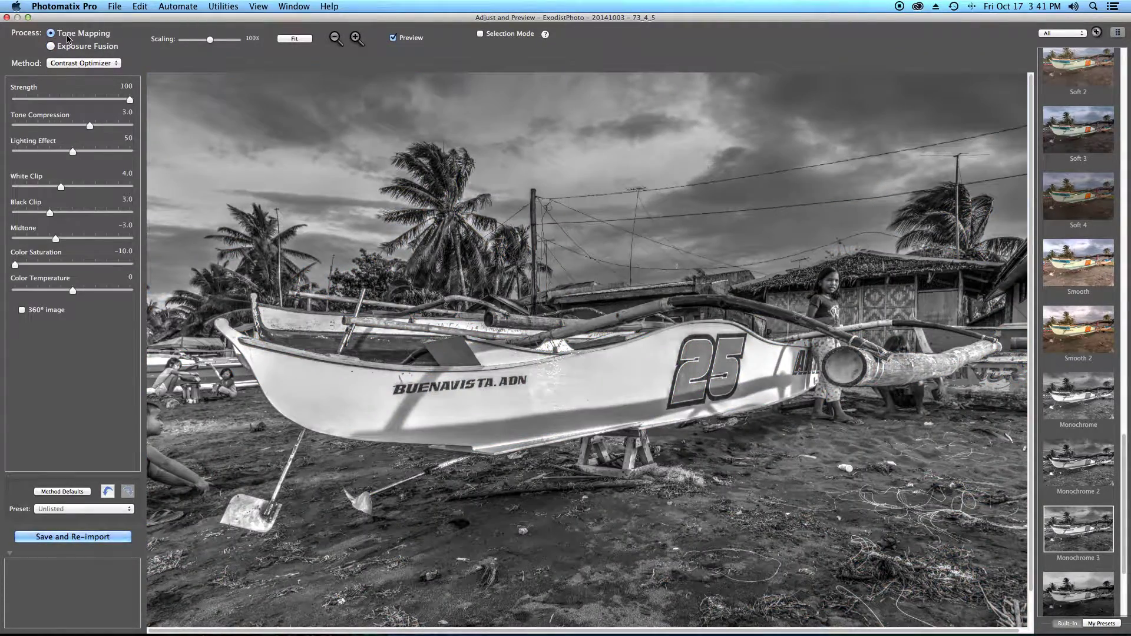
pyautogui.click(108, 62)
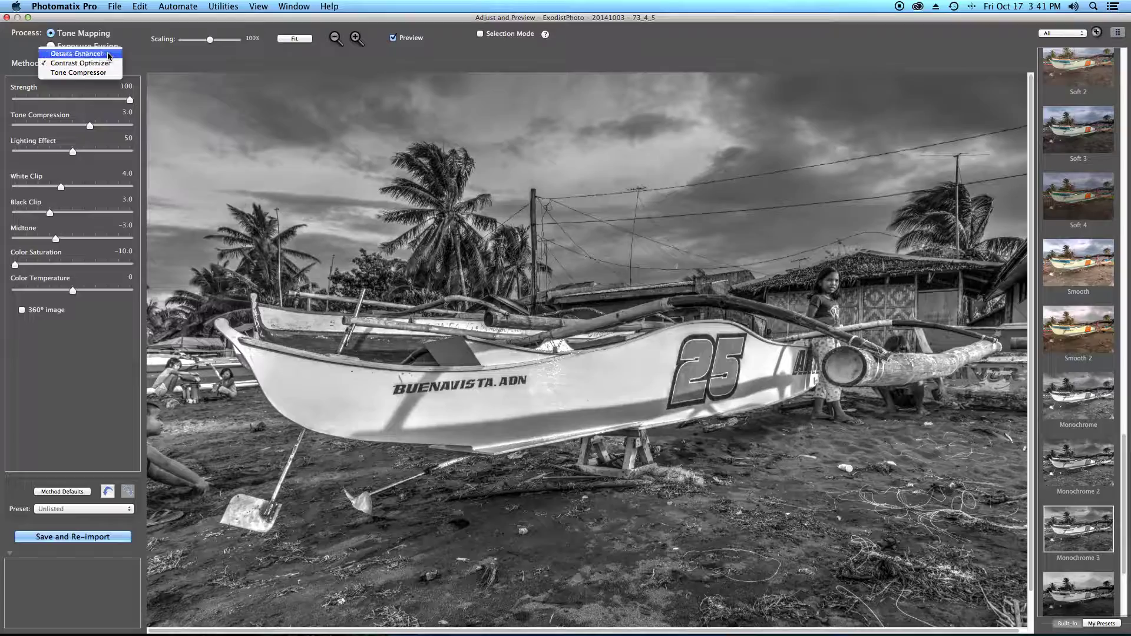
pyautogui.click(108, 55)
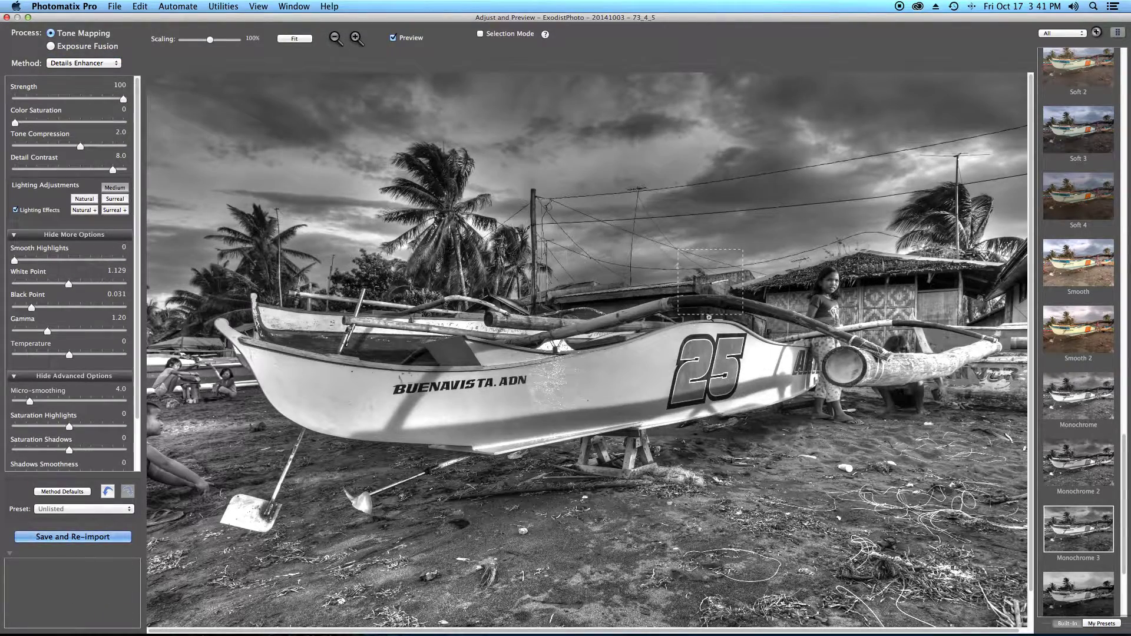
# Choose Load Preset... from the Preset popup to load a preset from an XMP file
pyautogui.click(114, 512)
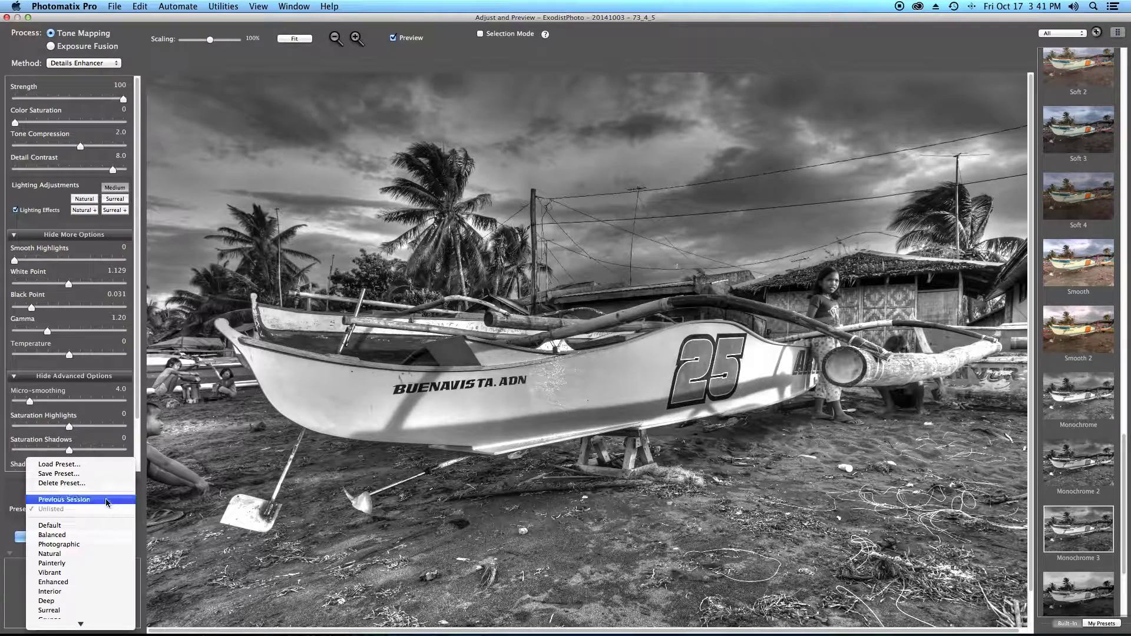
pyautogui.click(88, 464)
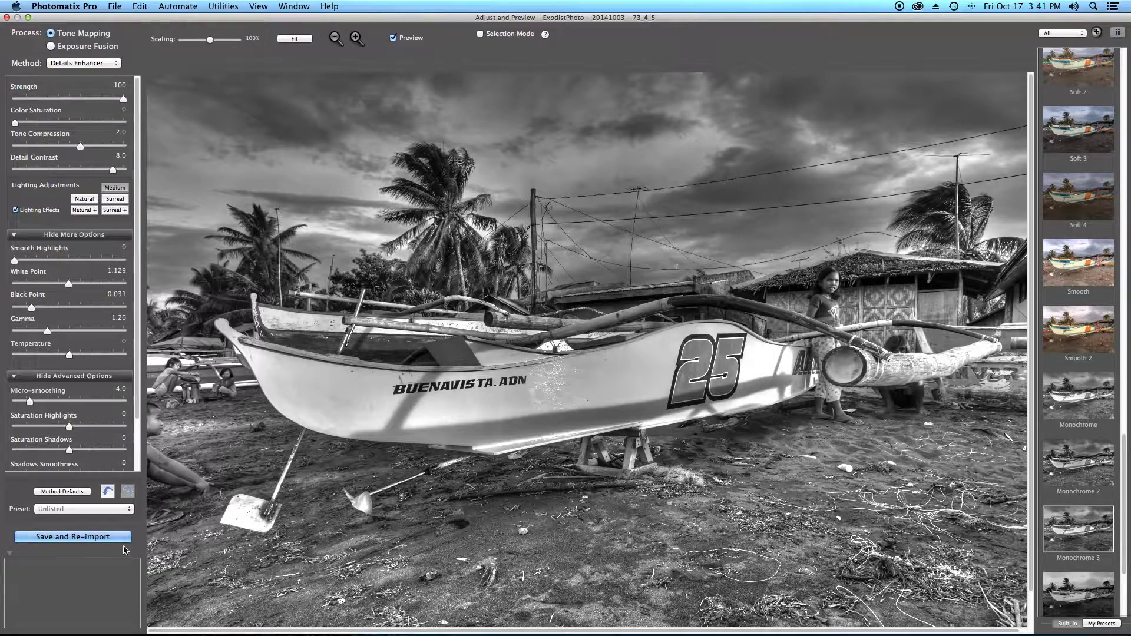
pyautogui.click(131, 509)
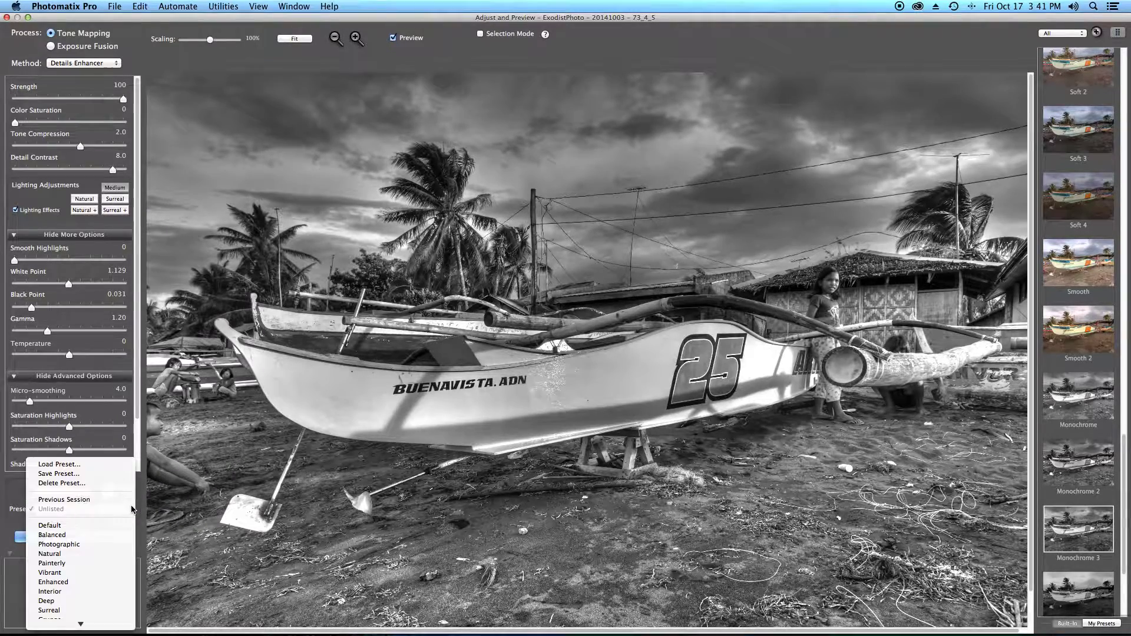
pyautogui.click(82, 466)
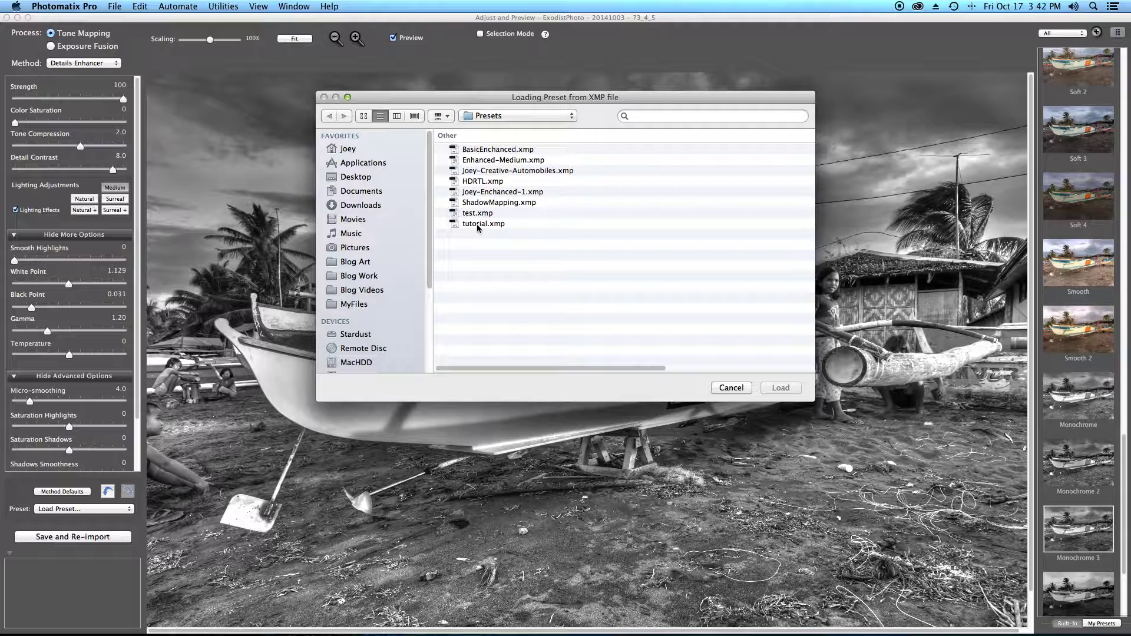
# Browse the Presets folder locations in the XMP loading dialog, then cancel without loading a file
pyautogui.click(562, 116)
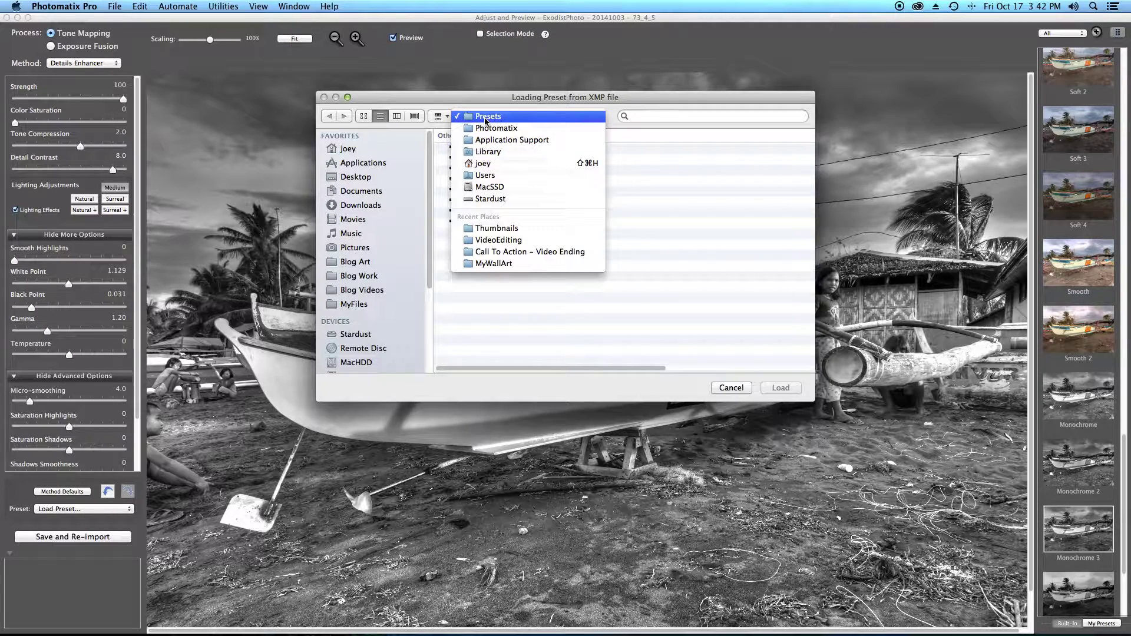
pyautogui.click(733, 268)
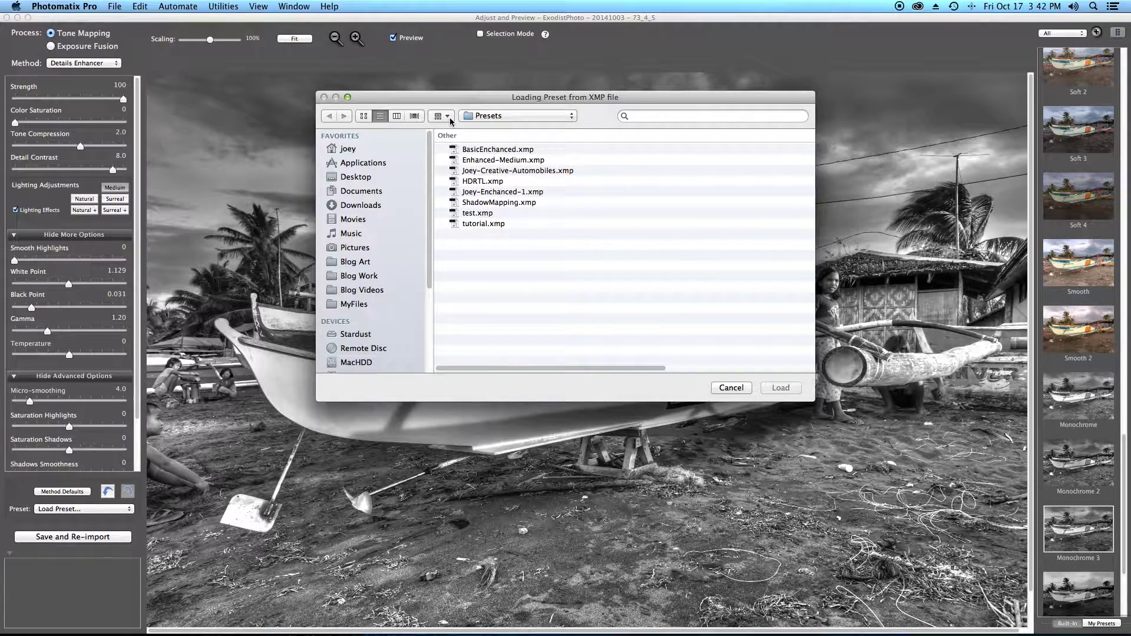
pyautogui.click(538, 116)
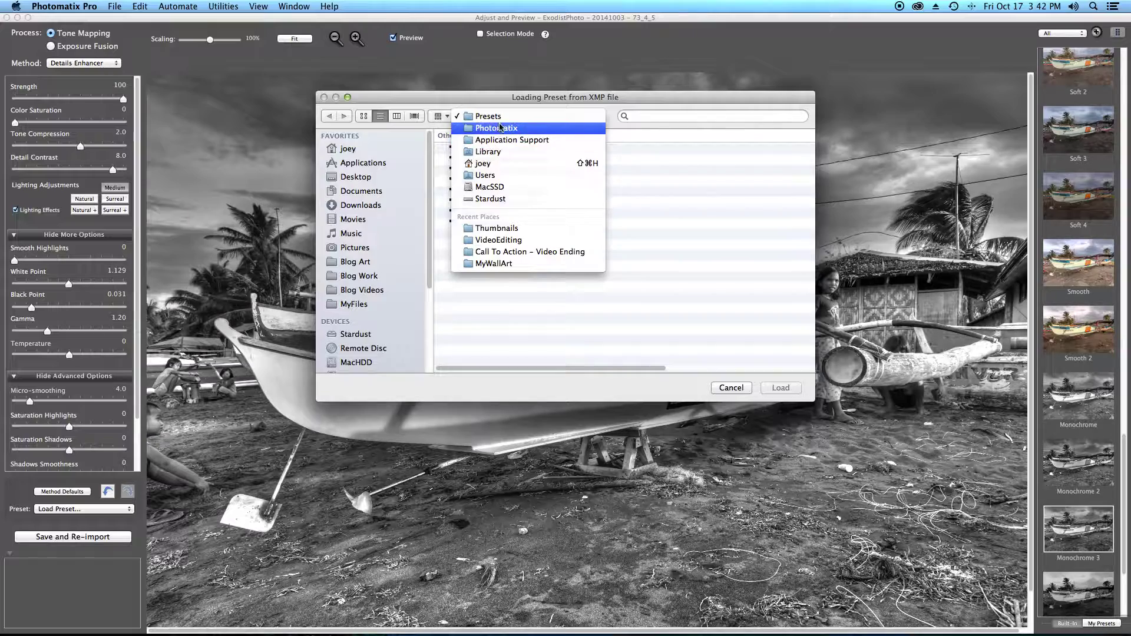
pyautogui.click(706, 257)
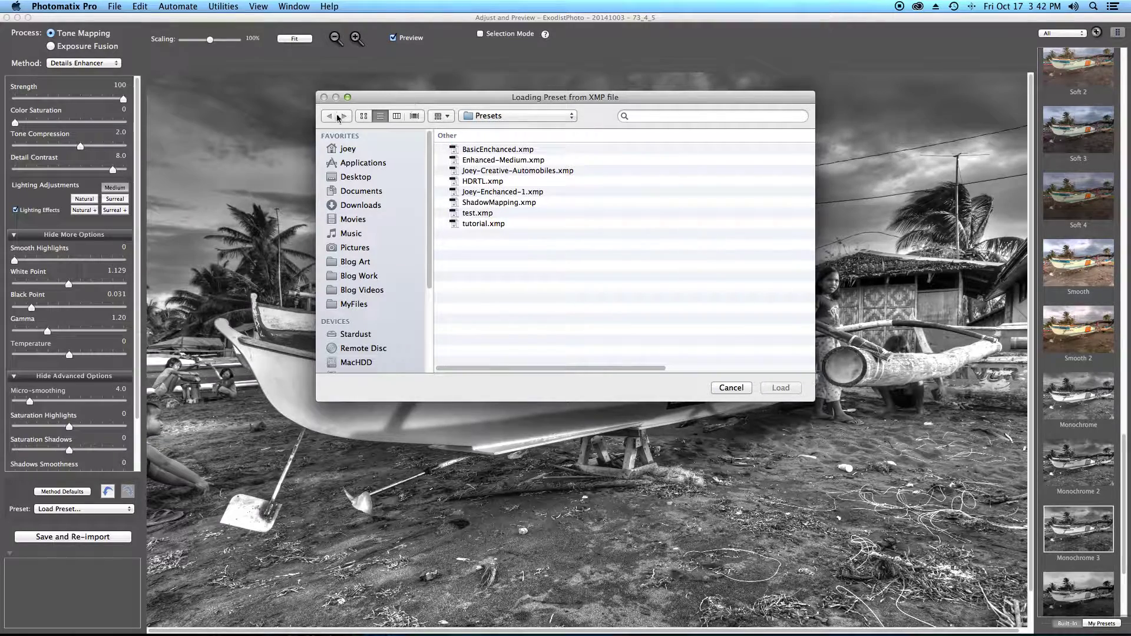
pyautogui.click(731, 388)
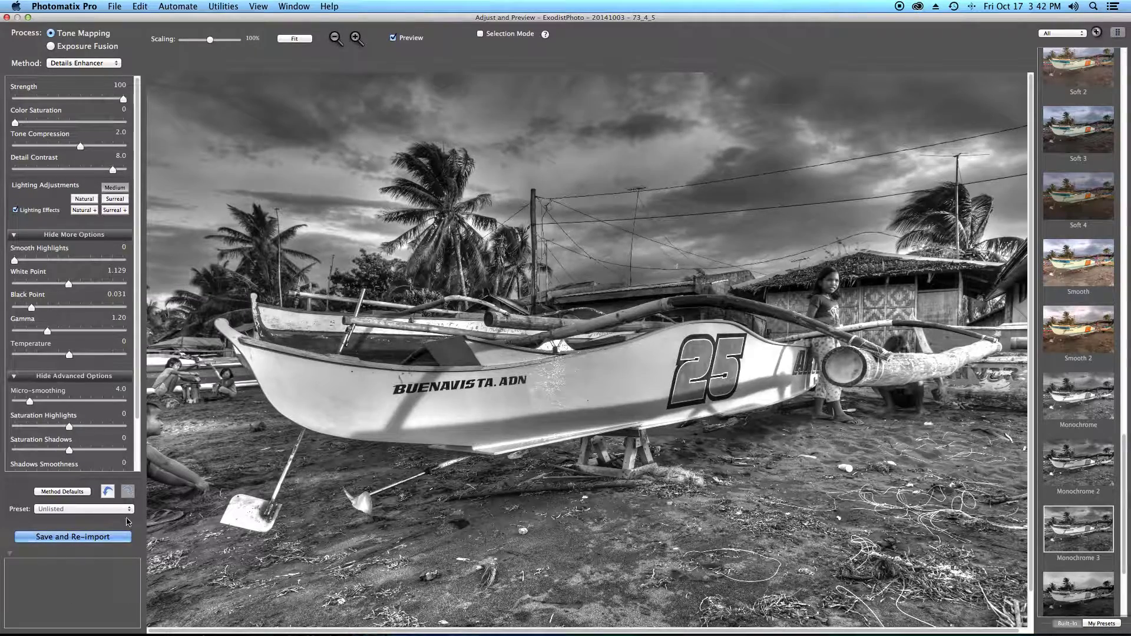
# Raise Smooth Highlights to 54 and Shadows Smoothness to 50, and lower Saturation Highlights to -7.2
pyautogui.click(88, 508)
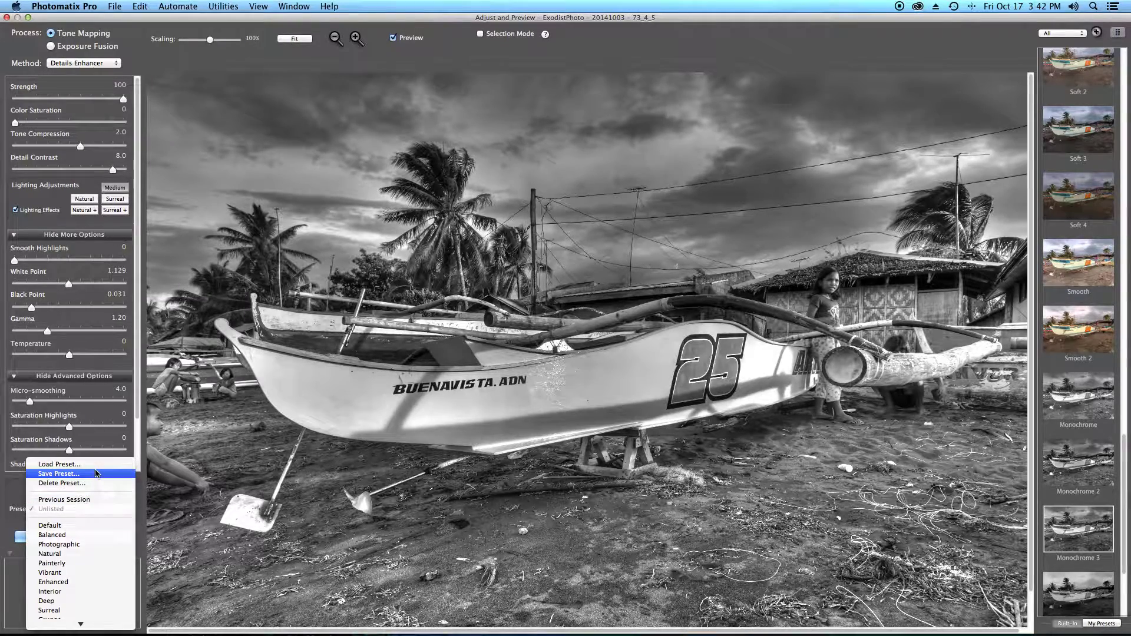
pyautogui.press('Escape')
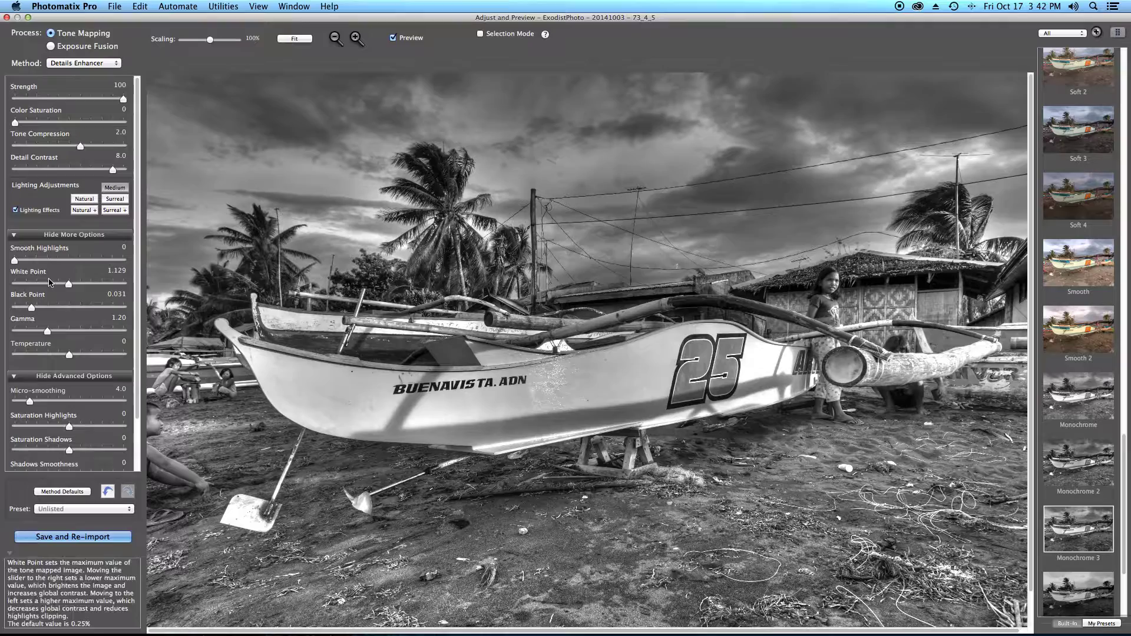
pyautogui.moveTo(16, 260); pyautogui.dragTo(73, 260)
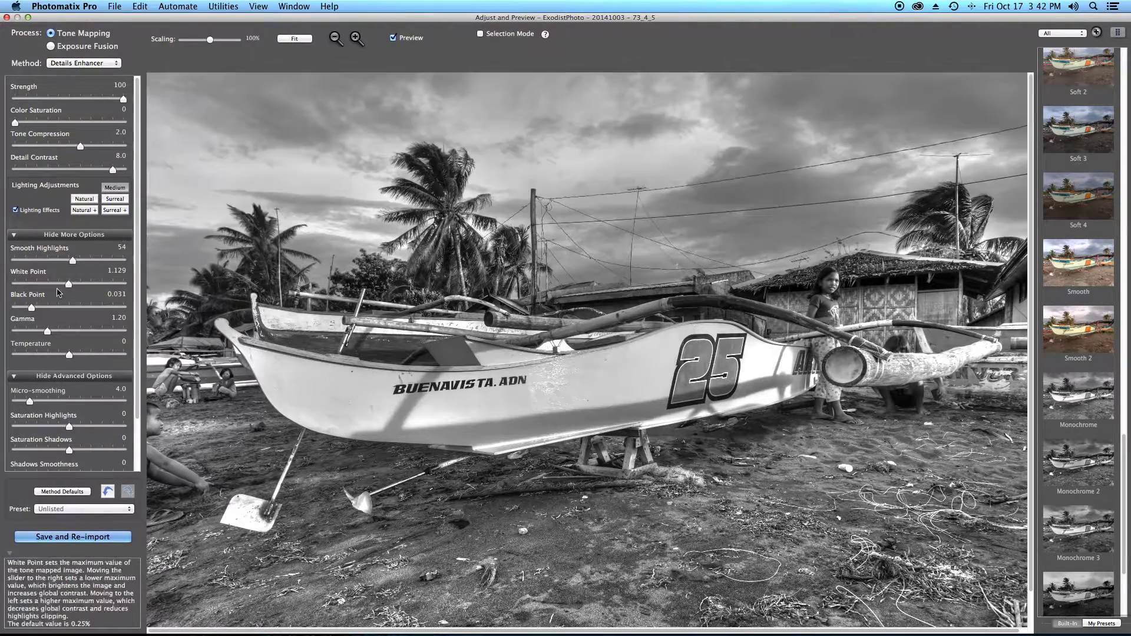
pyautogui.click(86, 210)
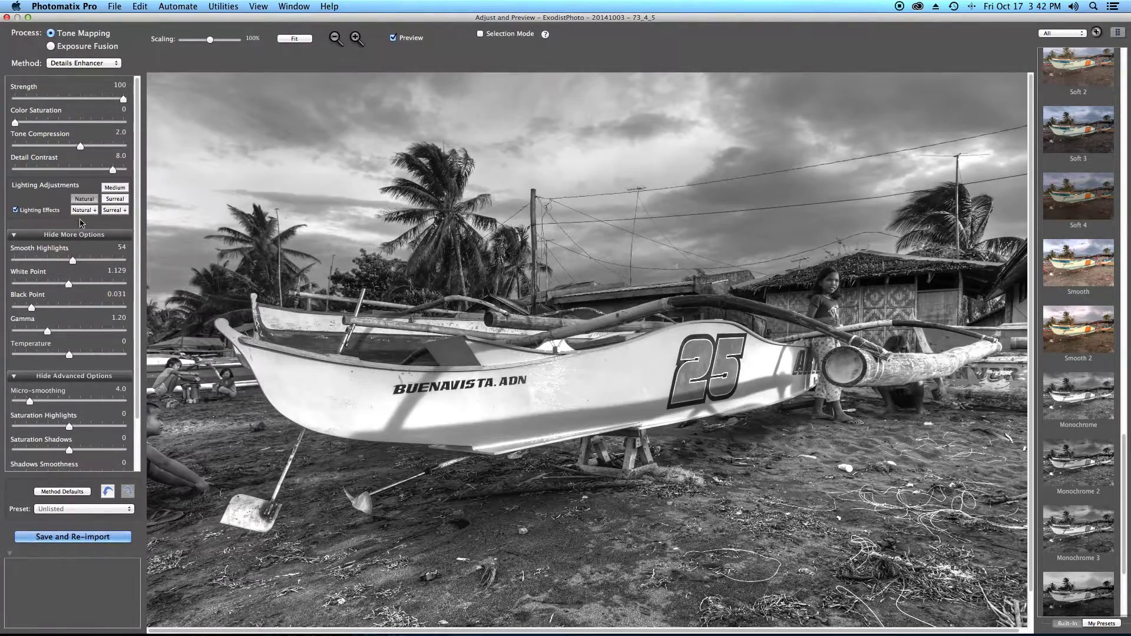
pyautogui.click(86, 210)
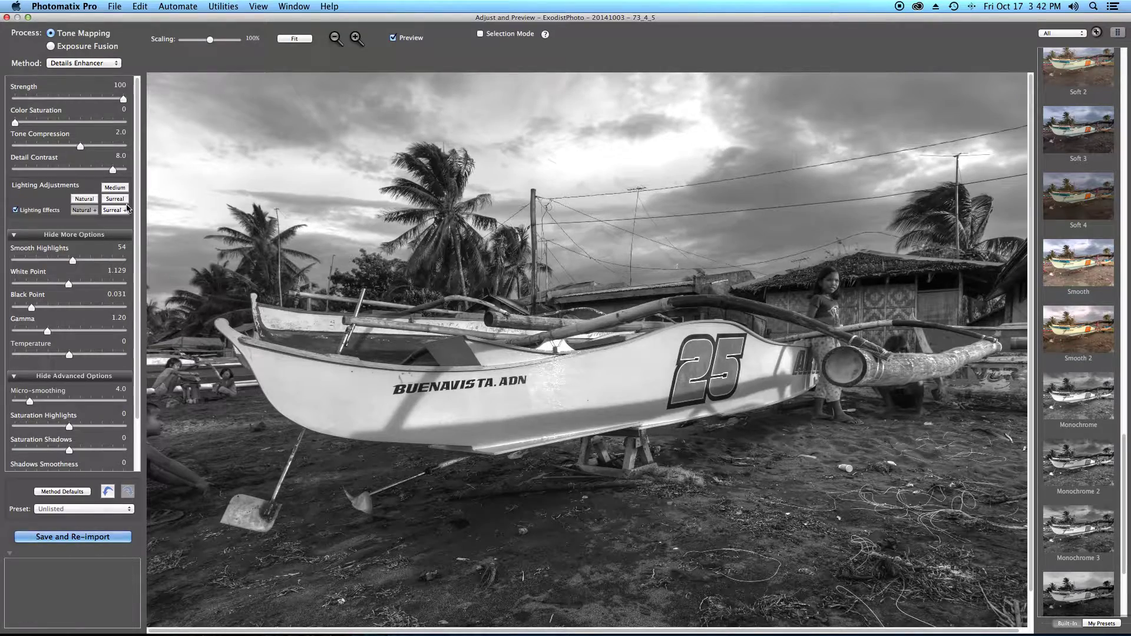
pyautogui.moveTo(134, 215); pyautogui.dragTo(134, 281)
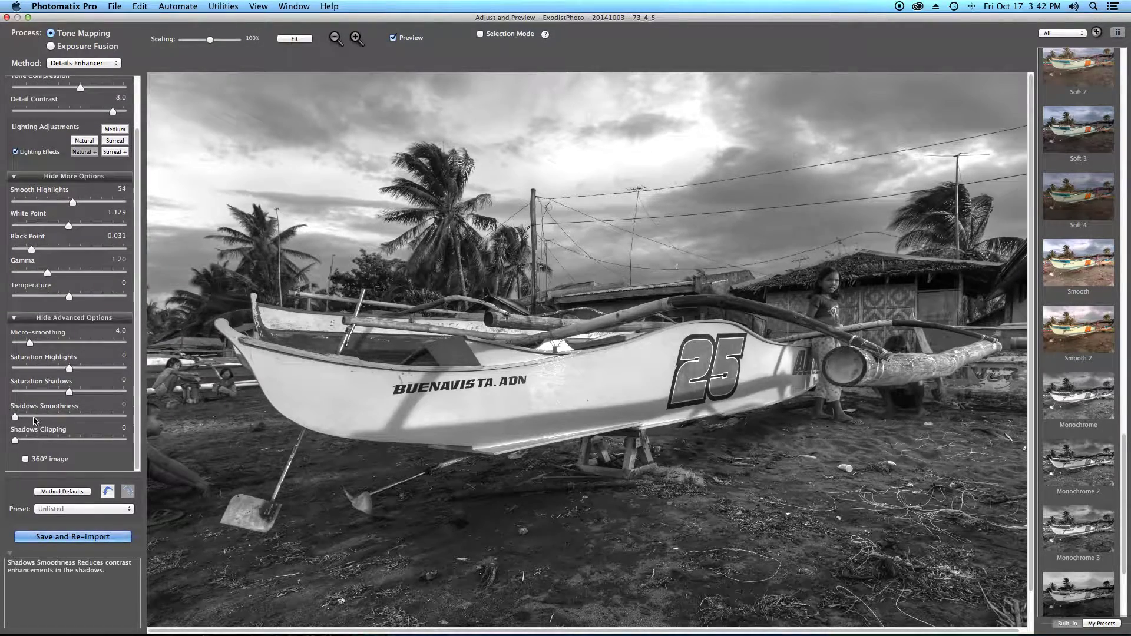
pyautogui.moveTo(17, 416); pyautogui.dragTo(72, 427)
pyautogui.moveTo(69, 368); pyautogui.dragTo(90, 392)
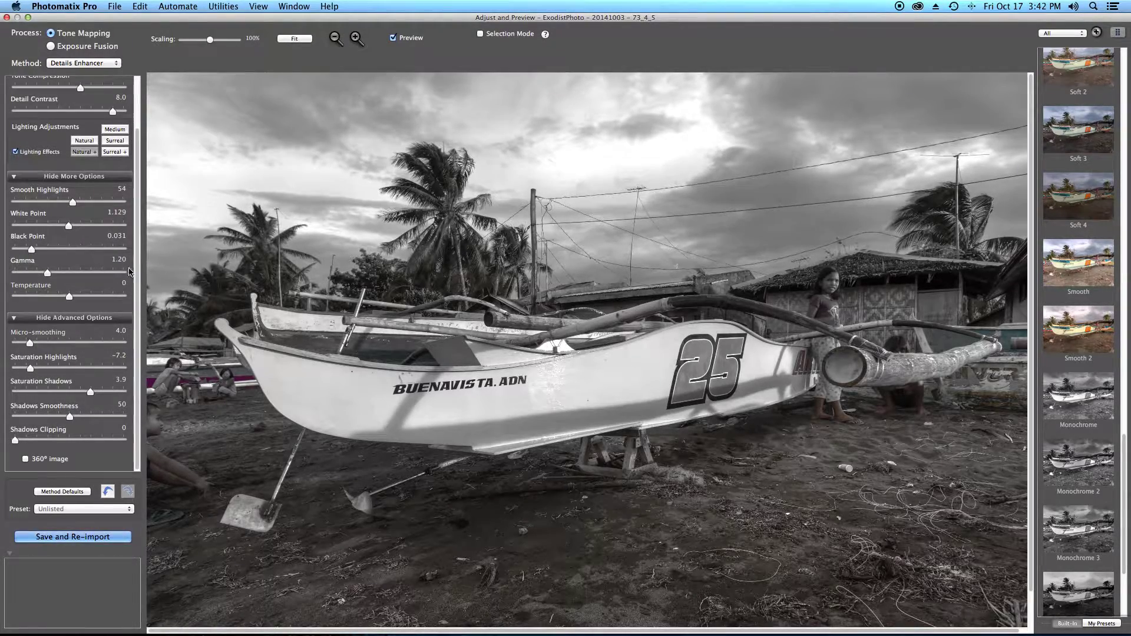
# Set Color Saturation 75, Strength 92, Detail Contrast 8.1, and reduce Smooth Highlights to 27
pyautogui.scroll(5, 130, 268)
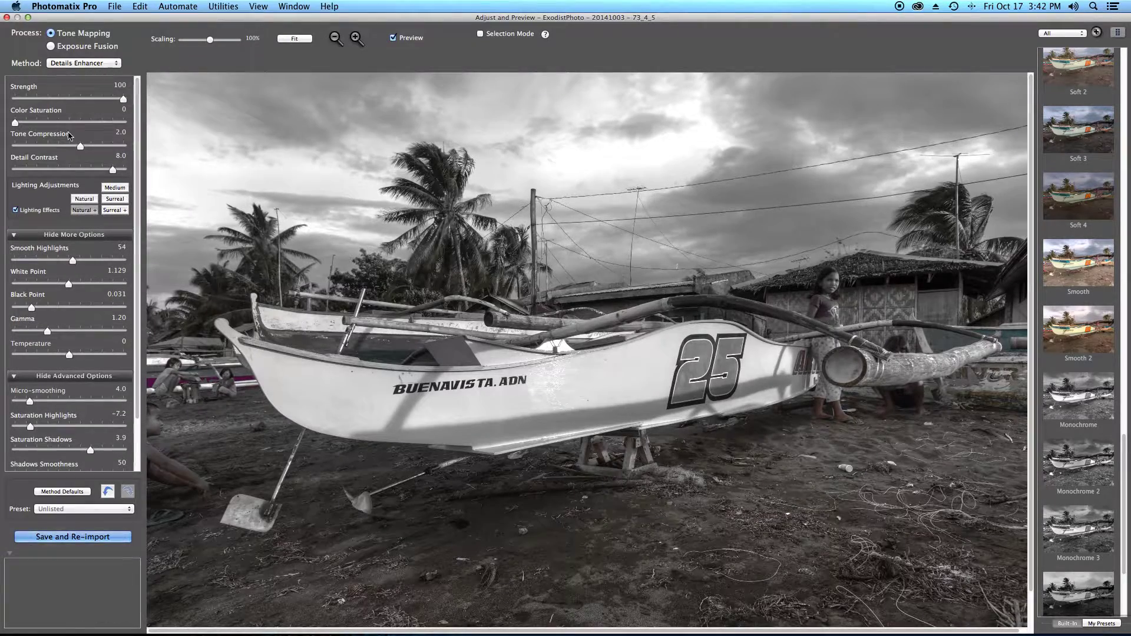
pyautogui.moveTo(112, 170); pyautogui.dragTo(78, 171)
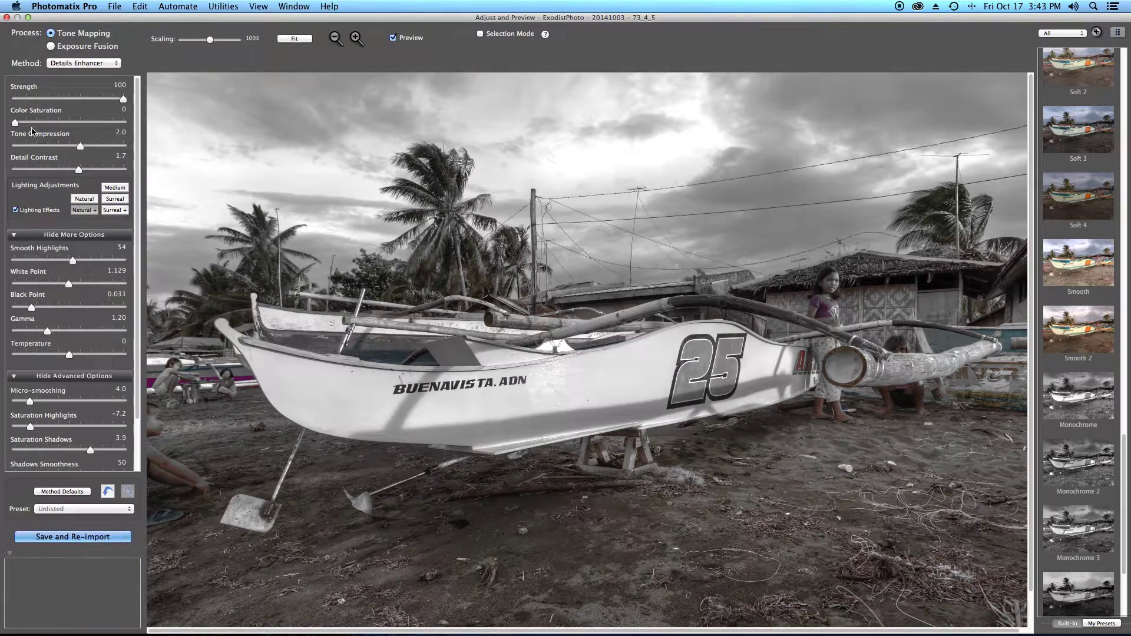
pyautogui.moveTo(14, 123); pyautogui.dragTo(96, 123)
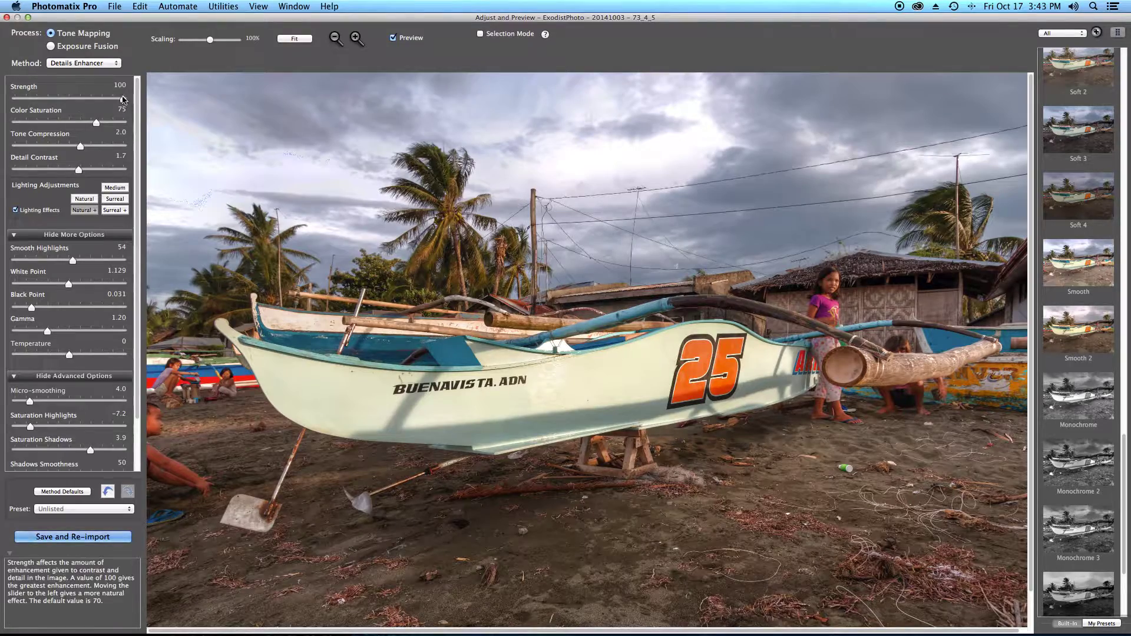
pyautogui.moveTo(123, 99)
pyautogui.mouseDown()
pyautogui.moveTo(93, 100)
pyautogui.moveTo(115, 100)
pyautogui.mouseUp()
pyautogui.moveTo(78, 170); pyautogui.dragTo(113, 171)
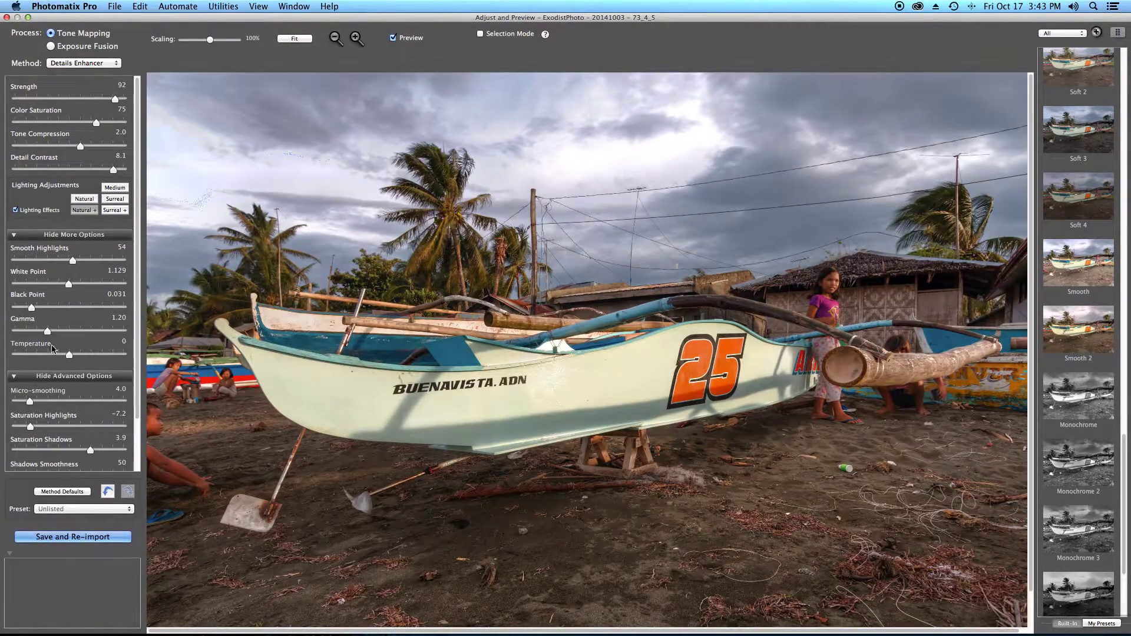
pyautogui.moveTo(73, 260); pyautogui.dragTo(44, 261)
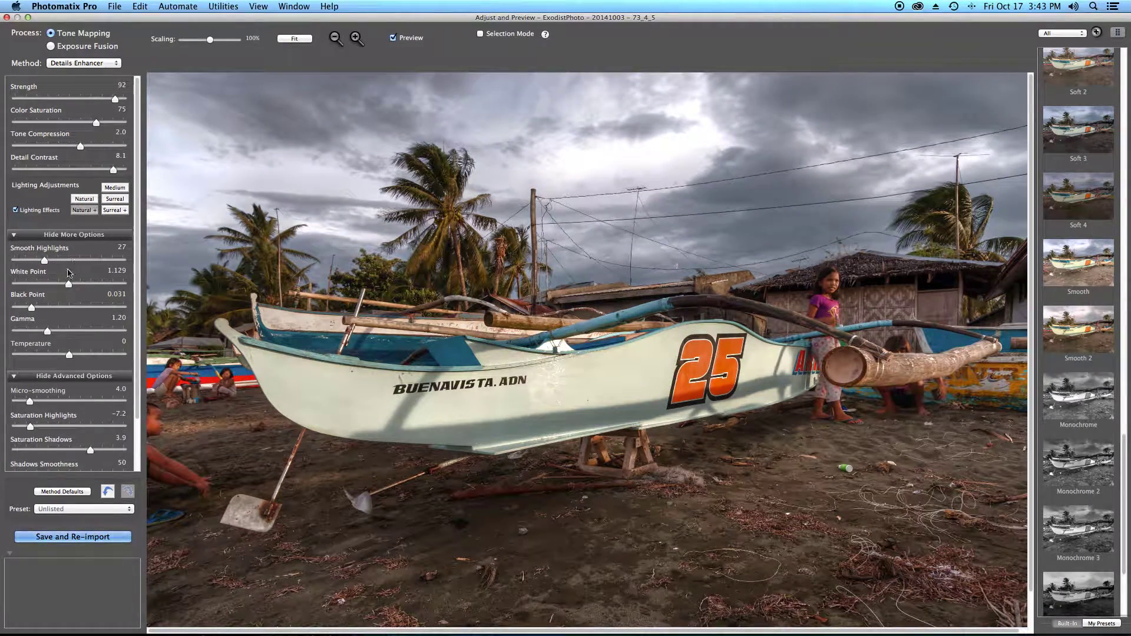
# Save the current settings as preset 'test tutorial' and check it appears in the Preset list
pyautogui.click(122, 510)
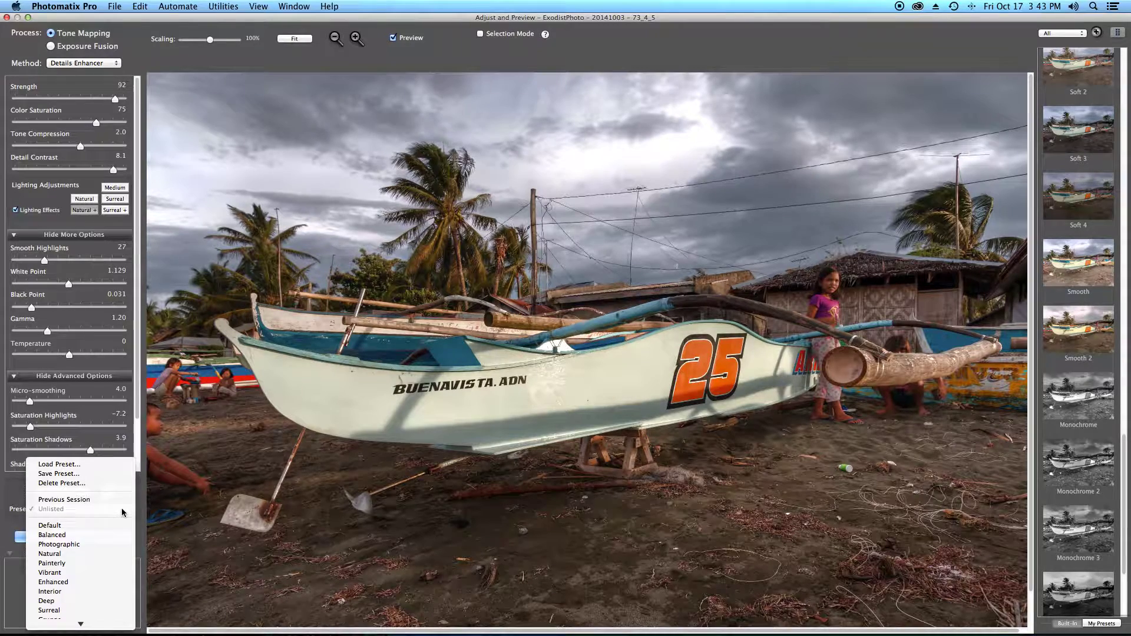
pyautogui.click(87, 475)
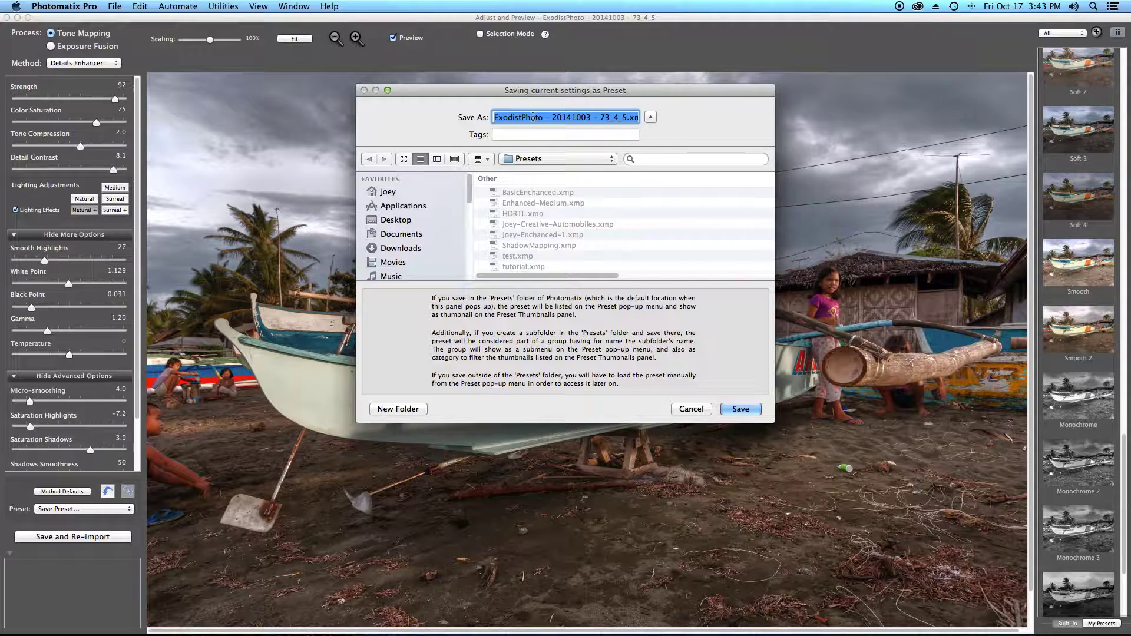
pyautogui.write('test ')
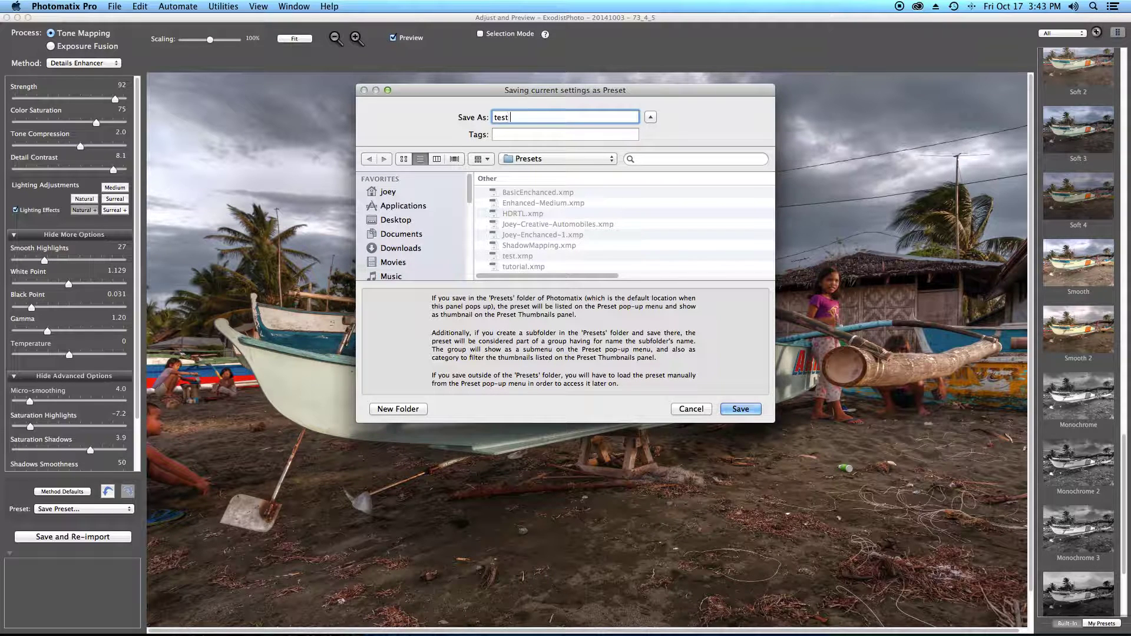
pyautogui.write('tutorial')
pyautogui.click(740, 408)
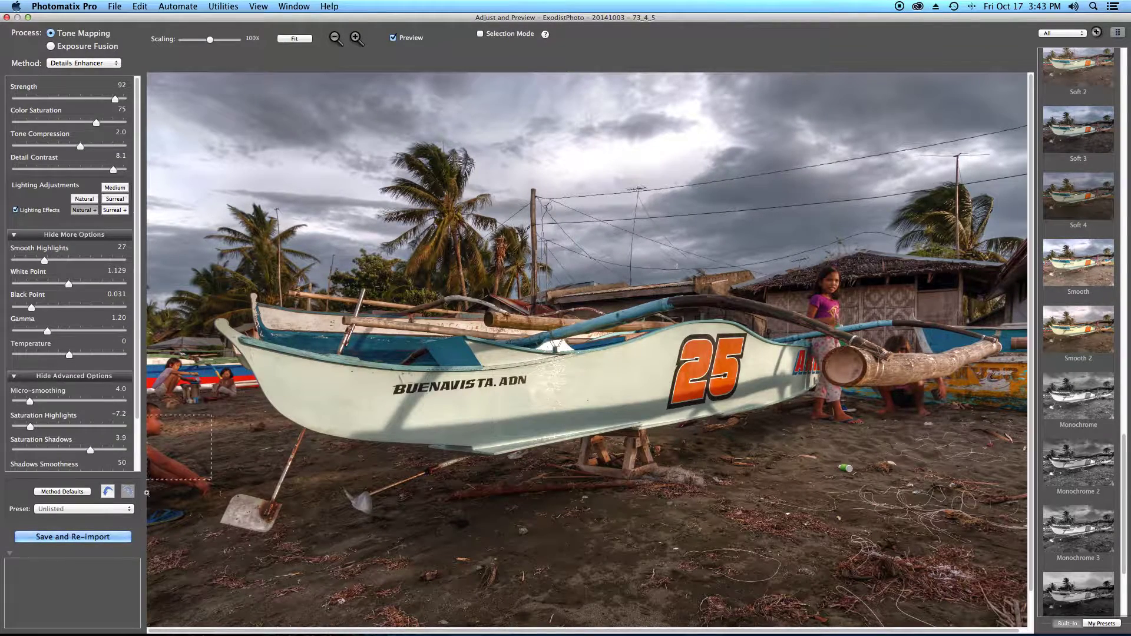
pyautogui.click(126, 510)
pyautogui.scroll(-5, 106, 521)
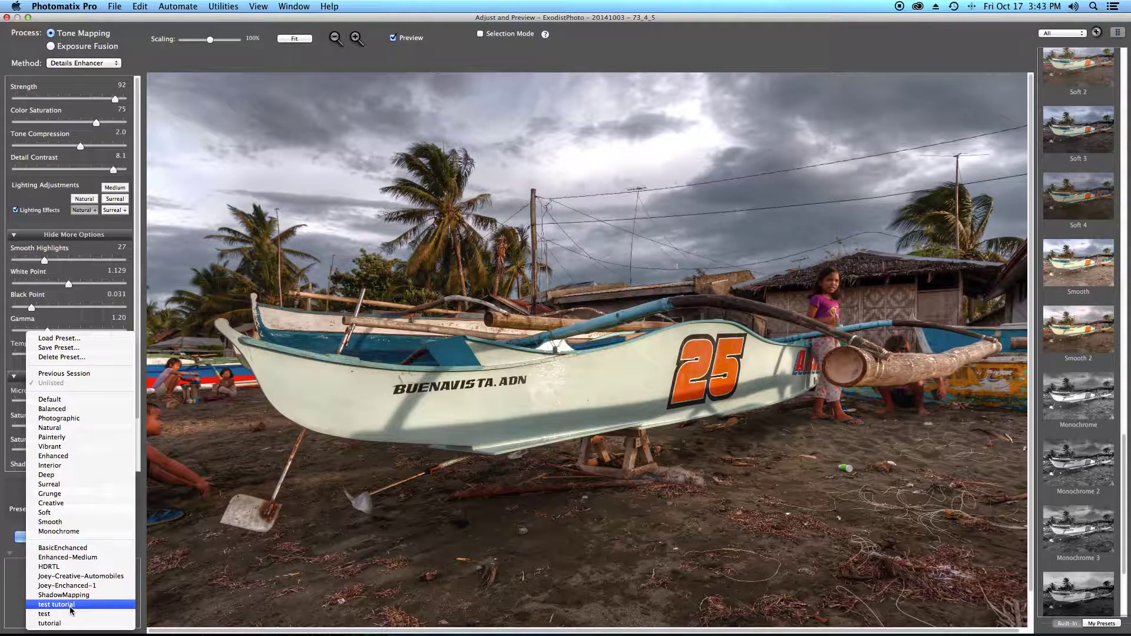
pyautogui.click(206, 403)
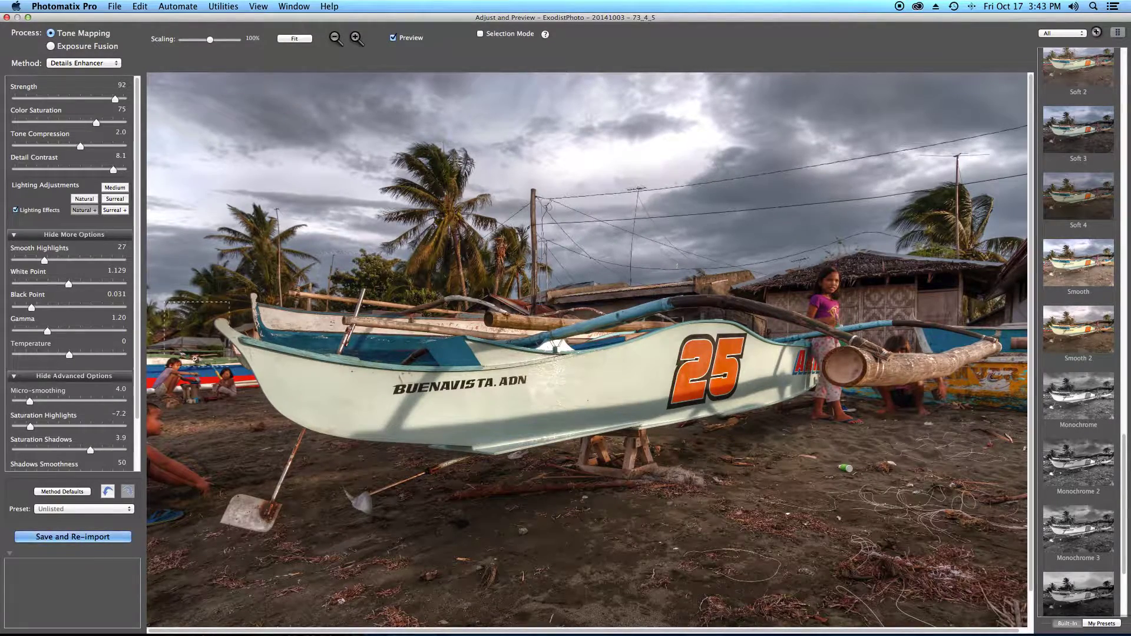
# Delete the test tutorial.xmp file through Delete Preset and confirm the deletion
pyautogui.click(131, 510)
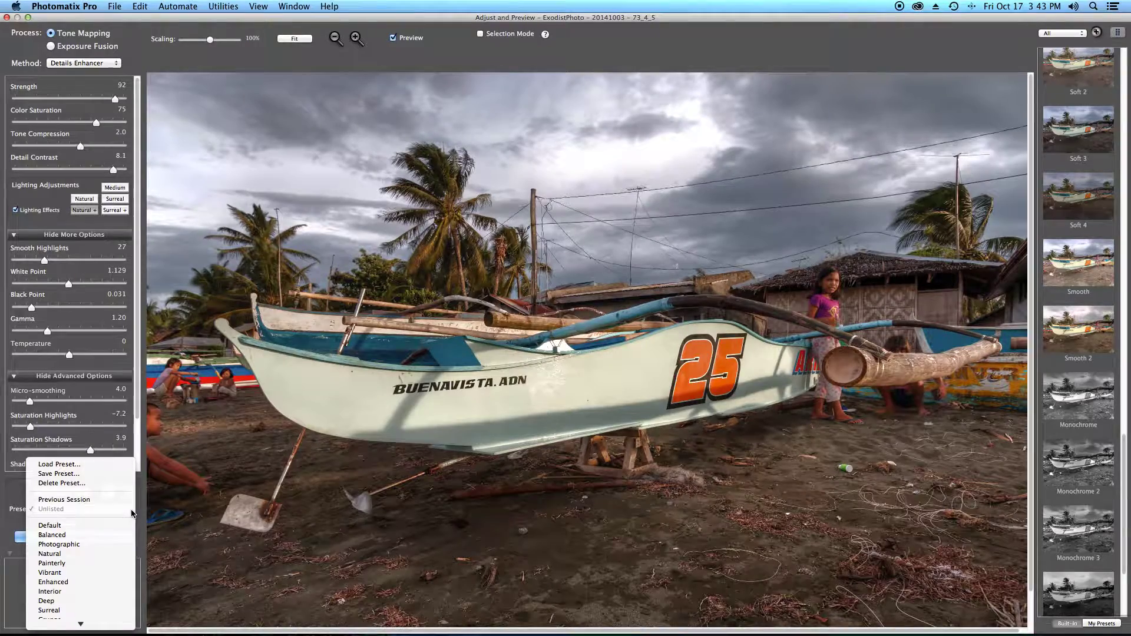
pyautogui.click(80, 484)
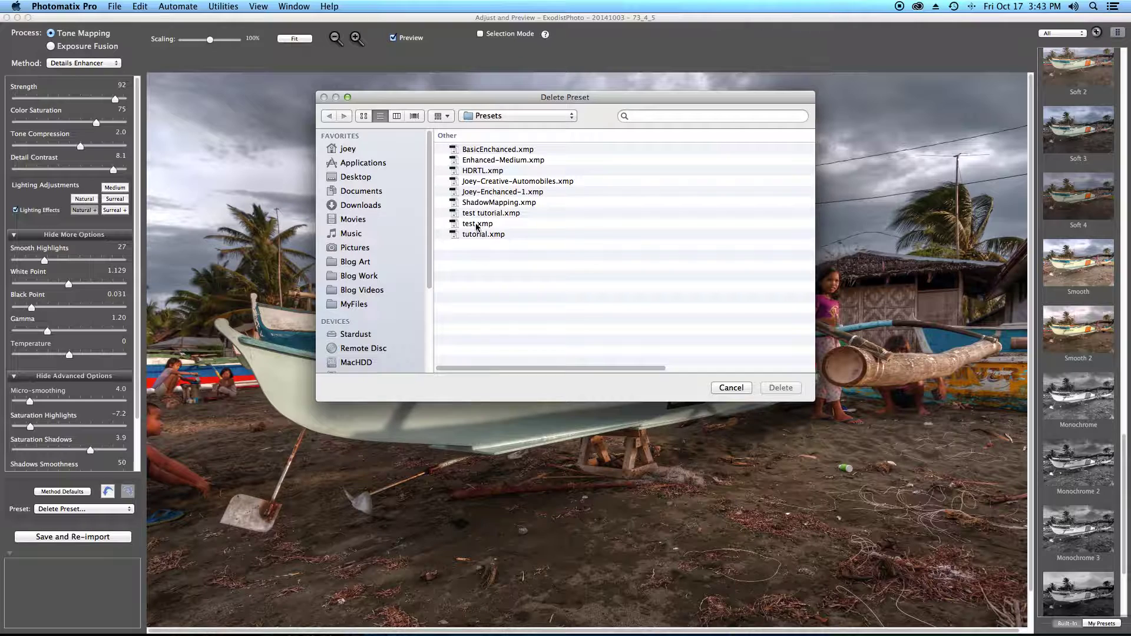
pyautogui.click(493, 214)
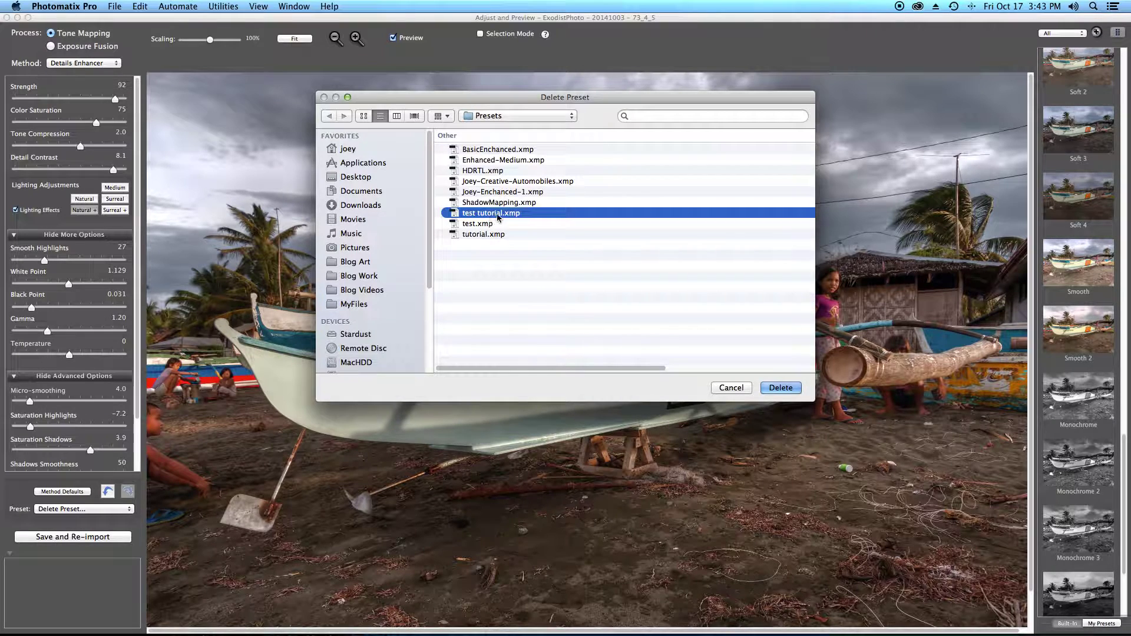
pyautogui.click(780, 388)
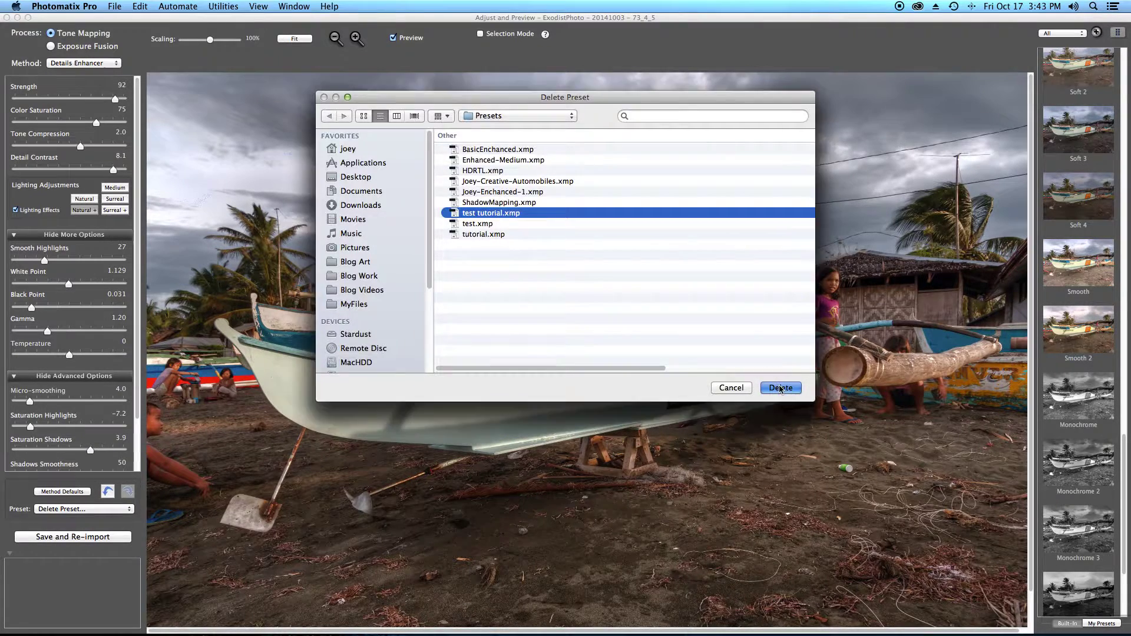
pyautogui.click(653, 220)
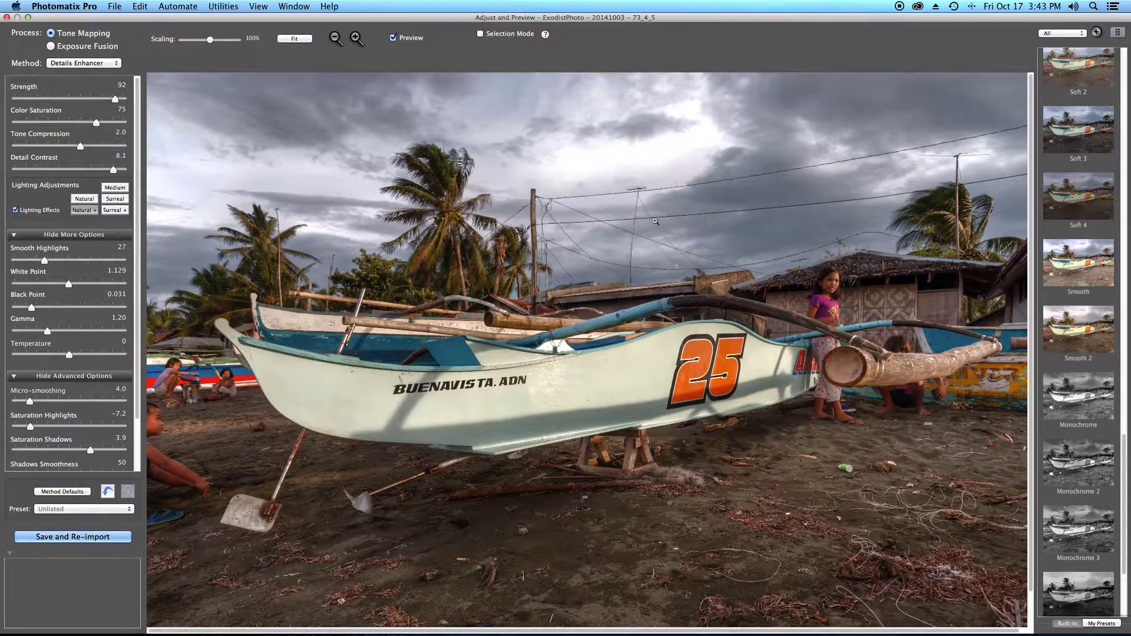
# Apply the Joey-Enchanced-1, Joey-Creative-Automobiles, then HDRTL presets to the boat photo
pyautogui.click(127, 510)
pyautogui.scroll(-5, 124, 516)
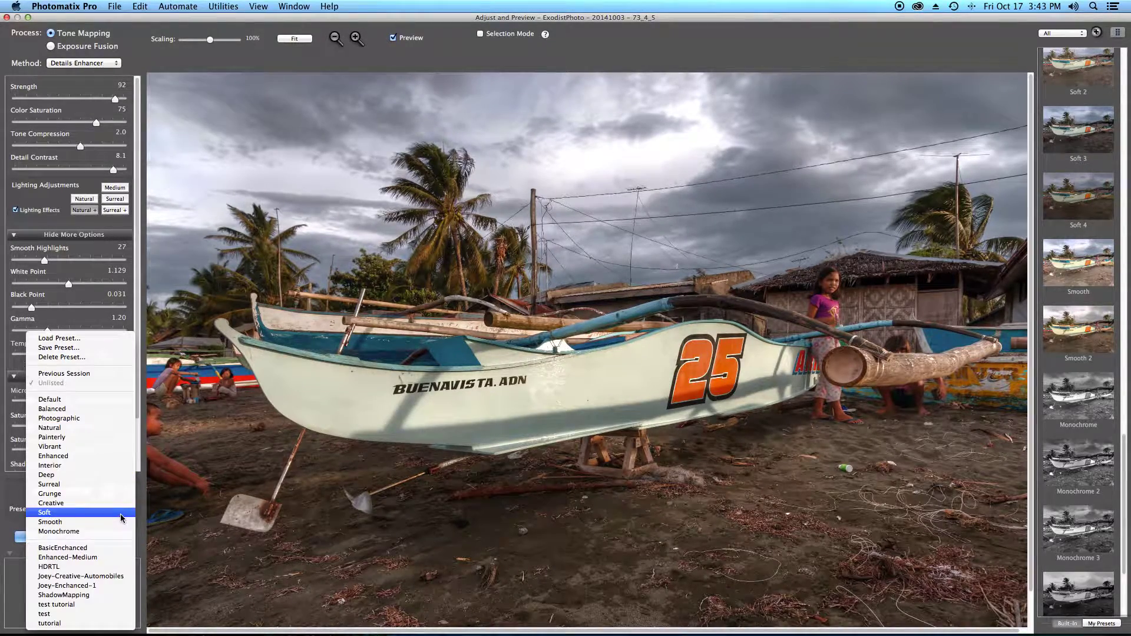
pyautogui.click(96, 585)
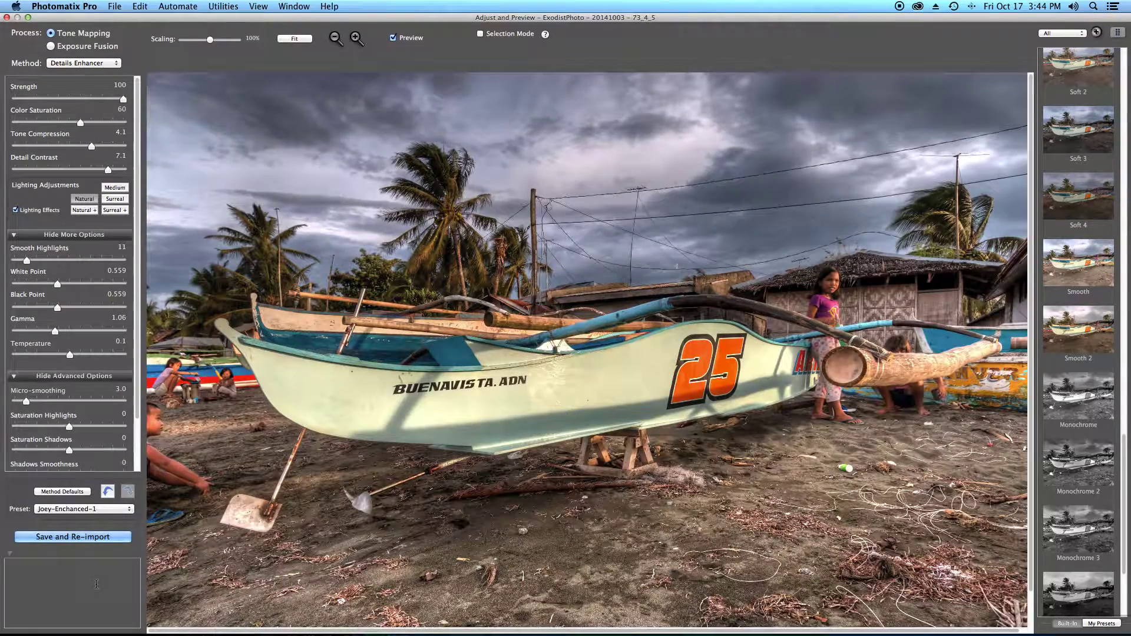
pyautogui.click(121, 510)
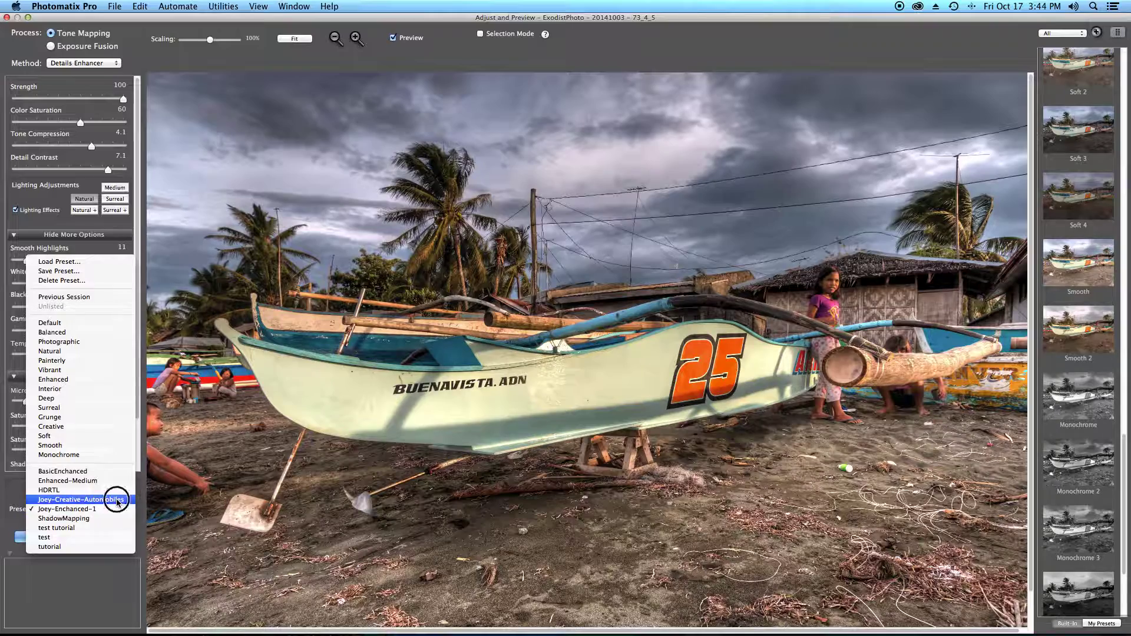
pyautogui.click(117, 499)
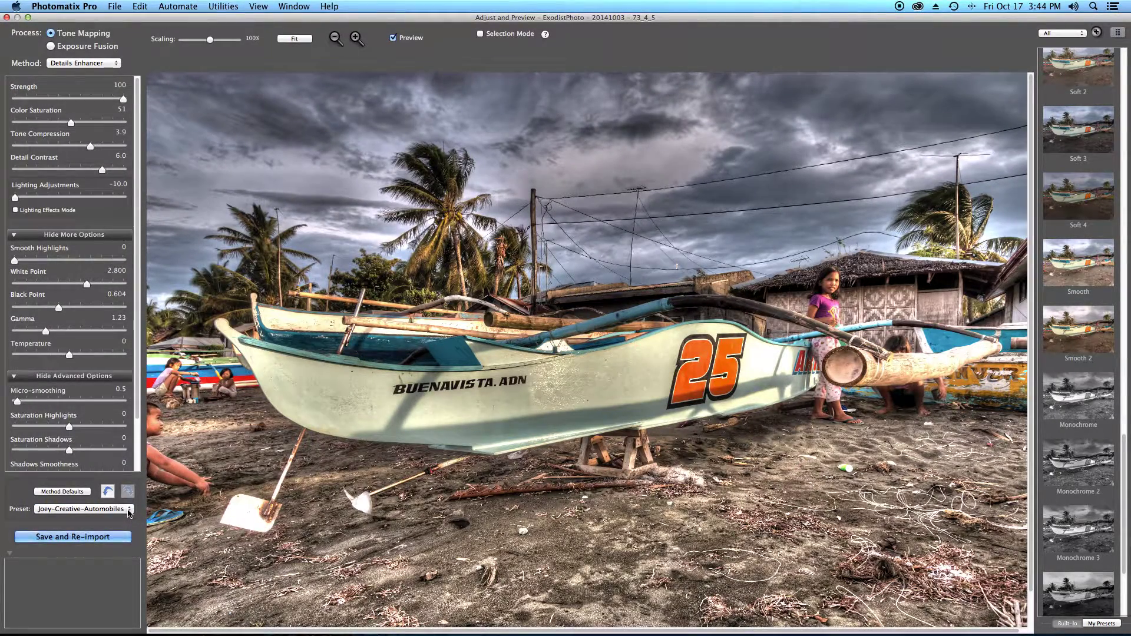
pyautogui.click(129, 510)
pyautogui.click(91, 499)
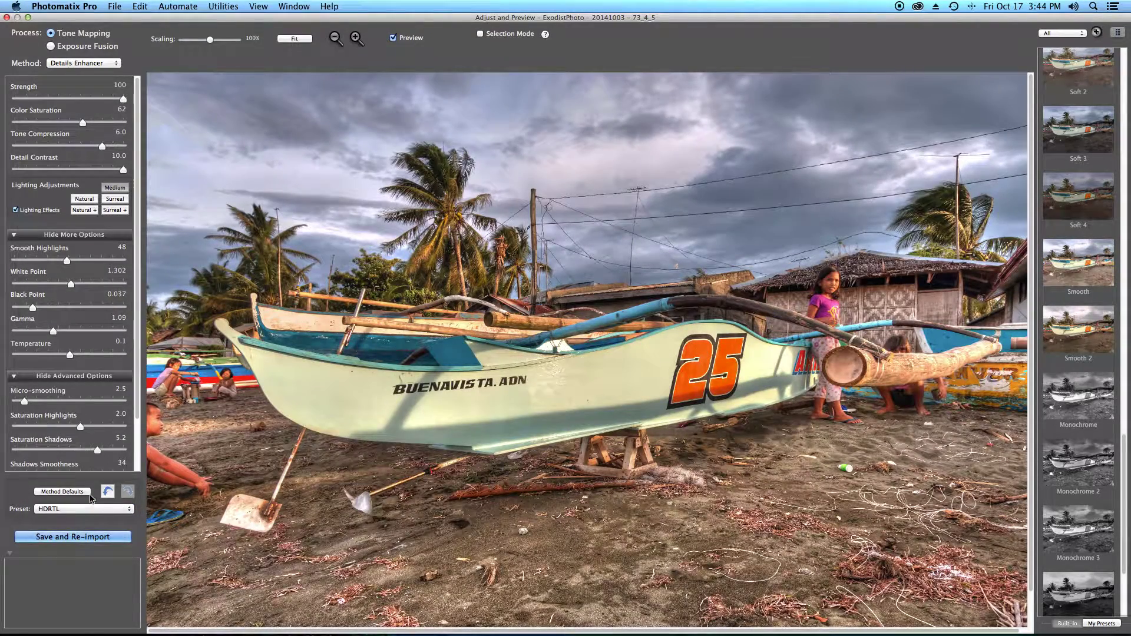
# Try Enhanced-Medium and BasicEnchanced, then settle on the black-and-white ShadowMapping preset
pyautogui.click(127, 510)
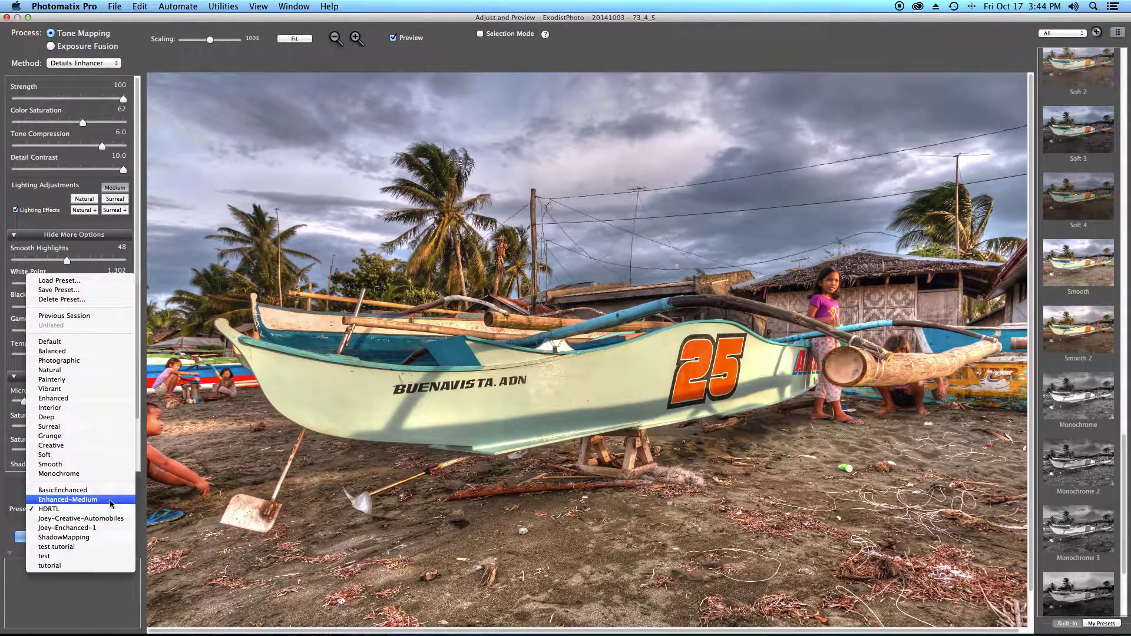
pyautogui.click(108, 498)
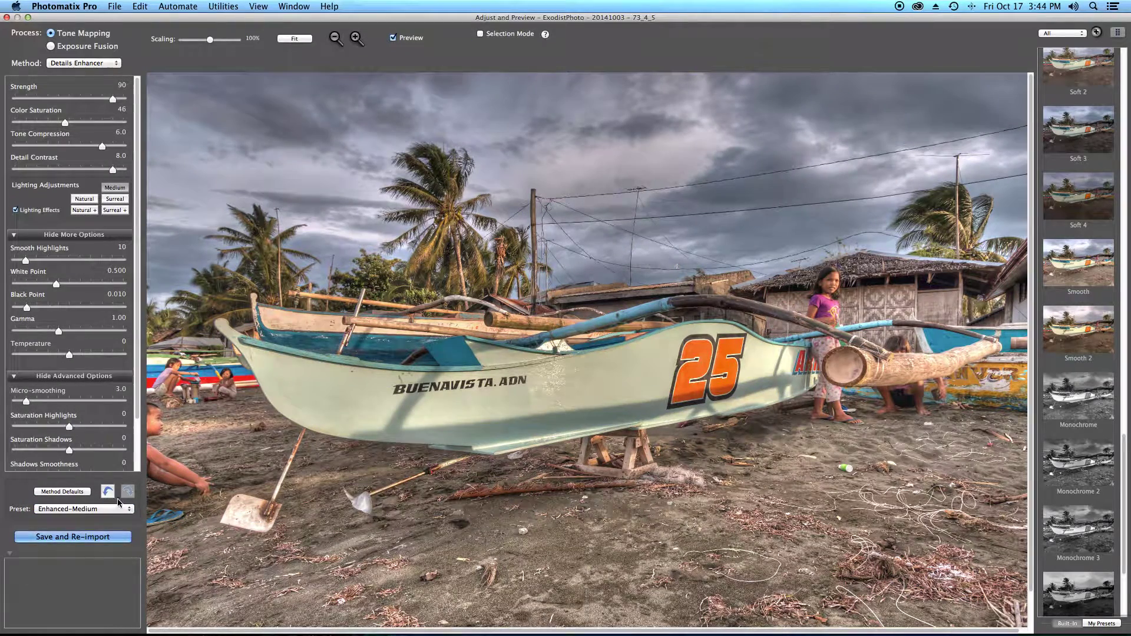
pyautogui.click(116, 506)
pyautogui.click(114, 500)
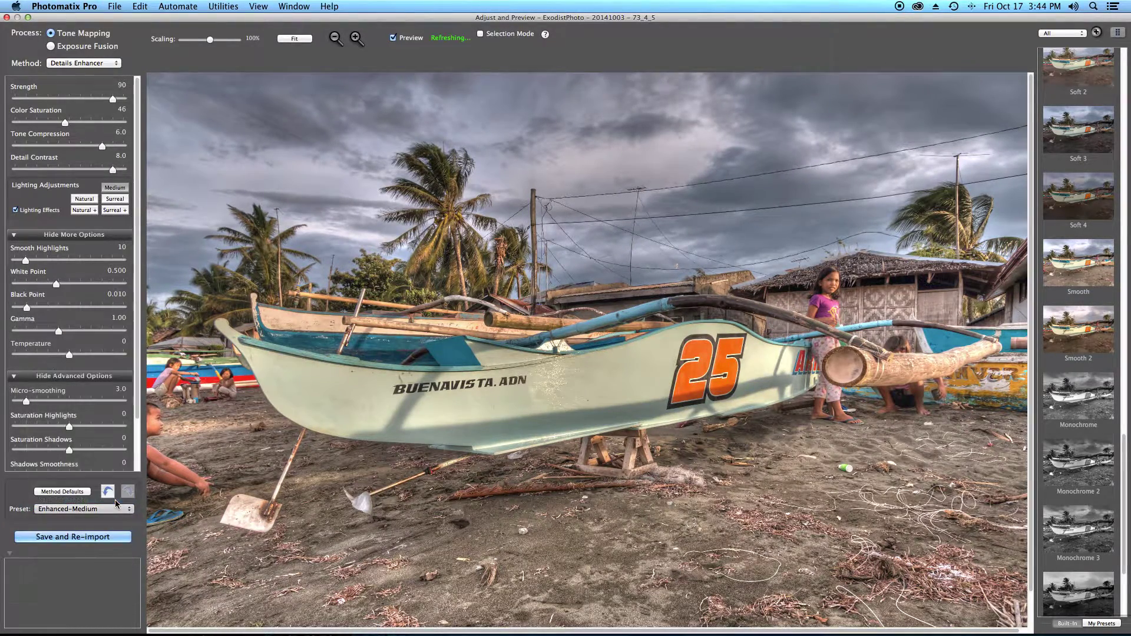
pyautogui.click(118, 507)
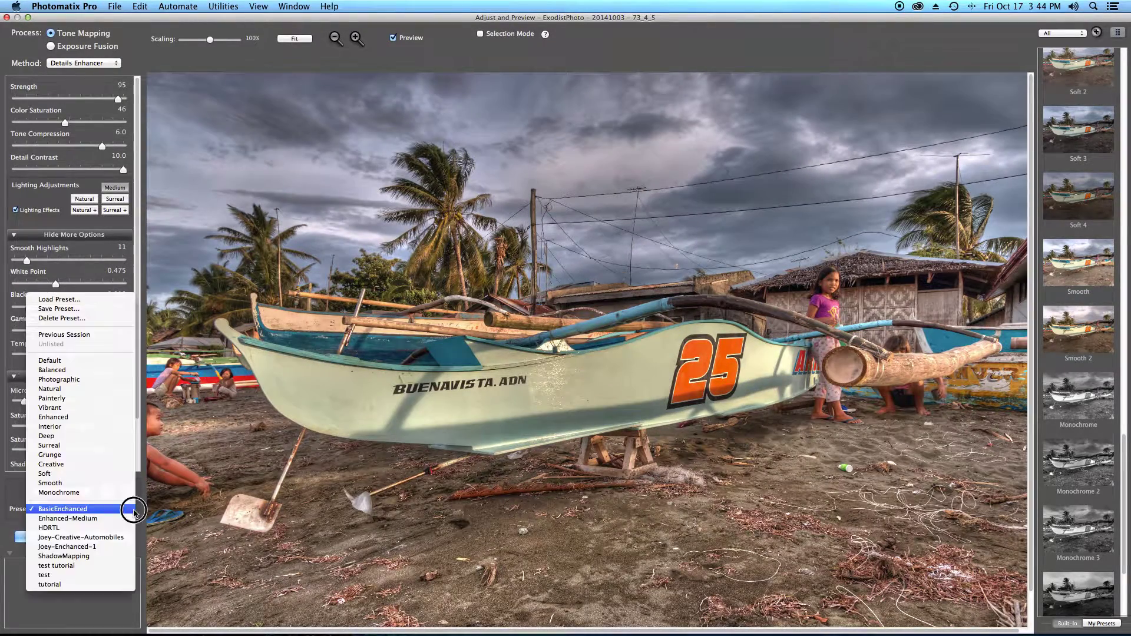
pyautogui.click(94, 561)
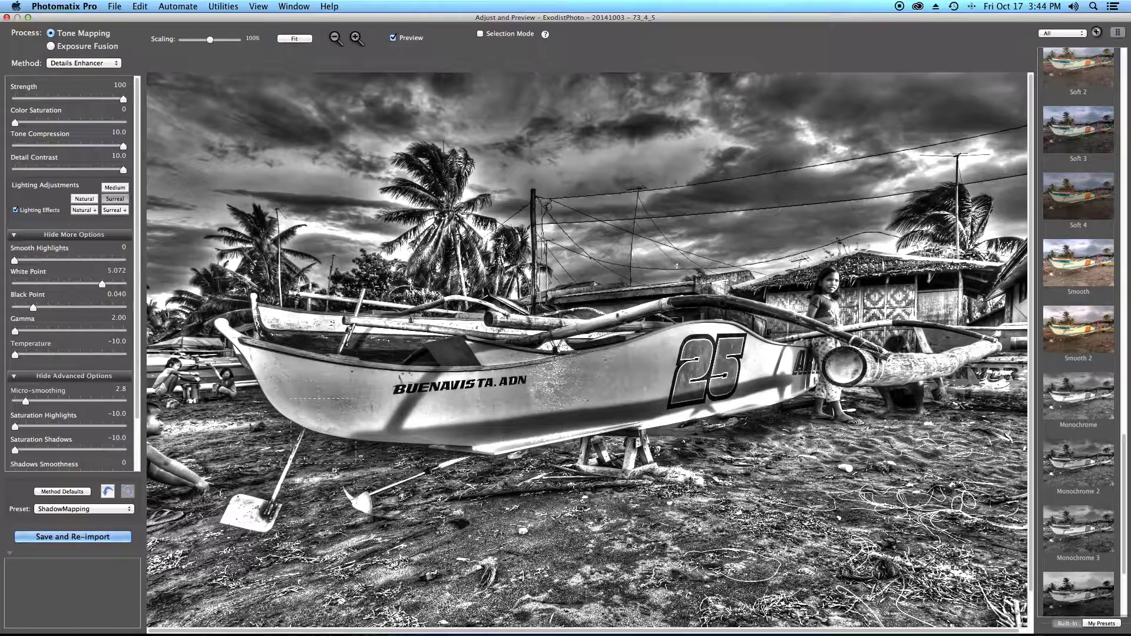
pyautogui.click(129, 513)
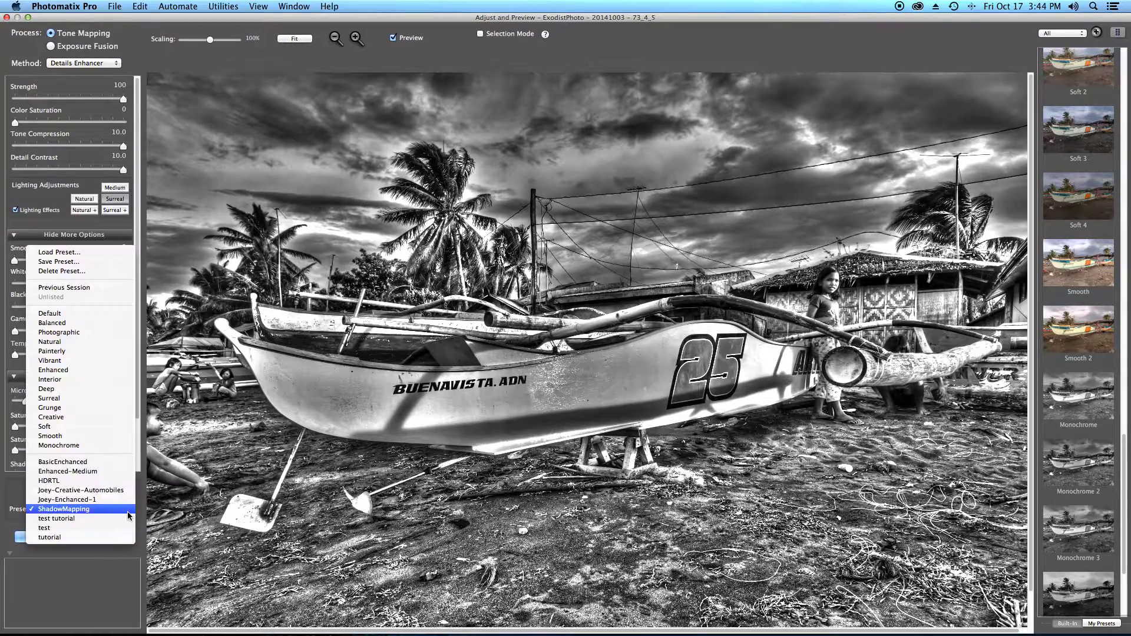
pyautogui.click(187, 406)
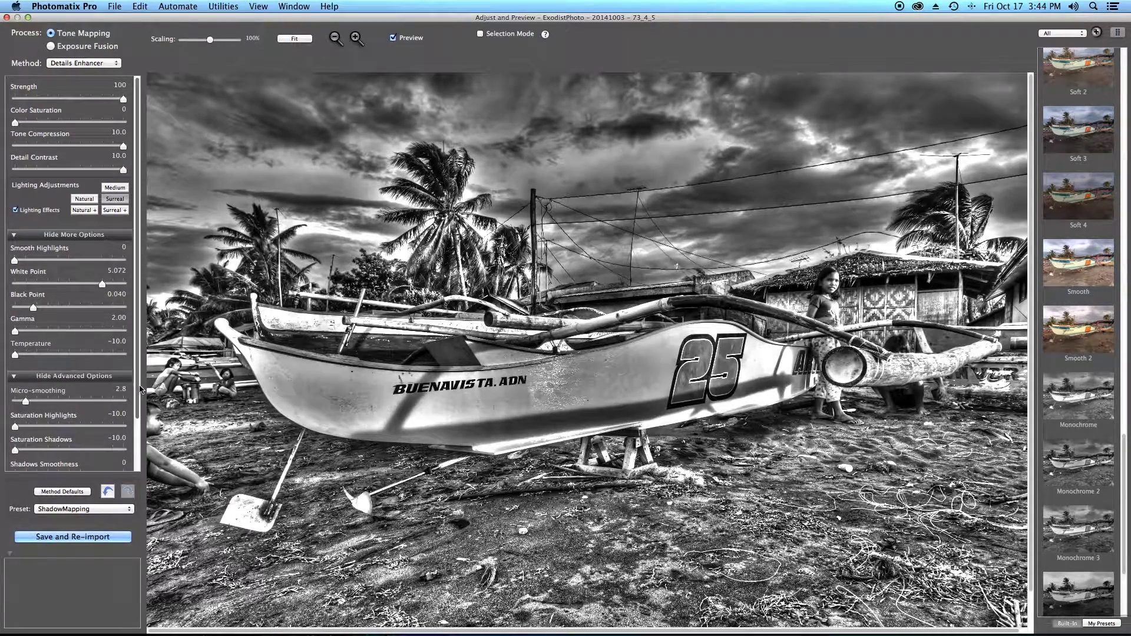
pyautogui.moveTo(136, 386); pyautogui.dragTo(136, 435)
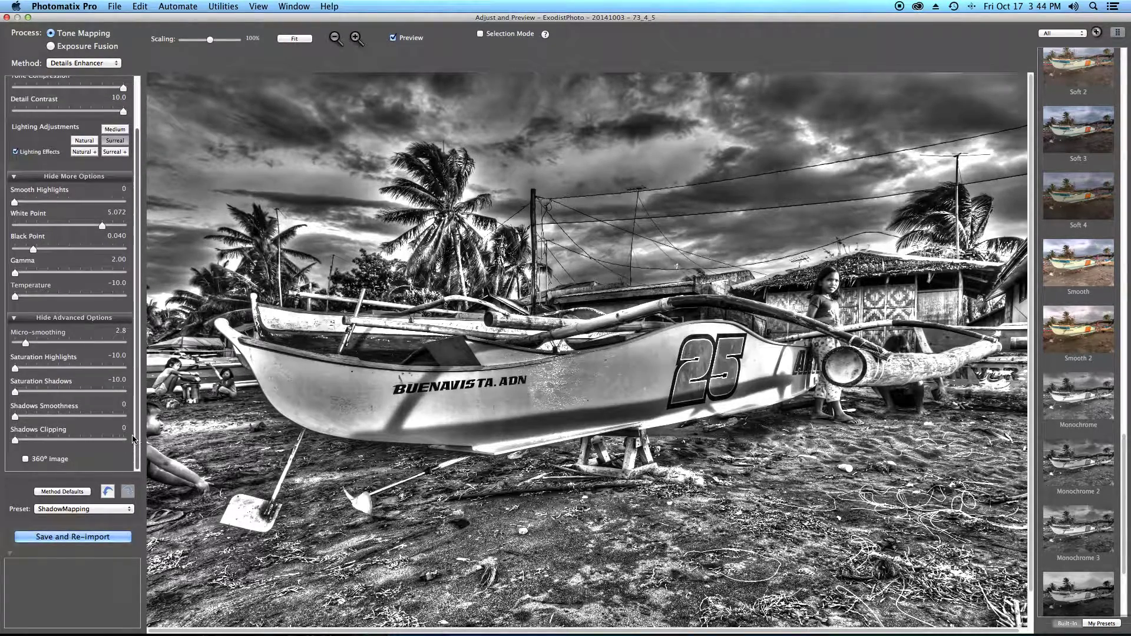
# Close the preview and view the presets offered in Batch Bracketed Photos, keeping HDRTL
pyautogui.click(8, 18)
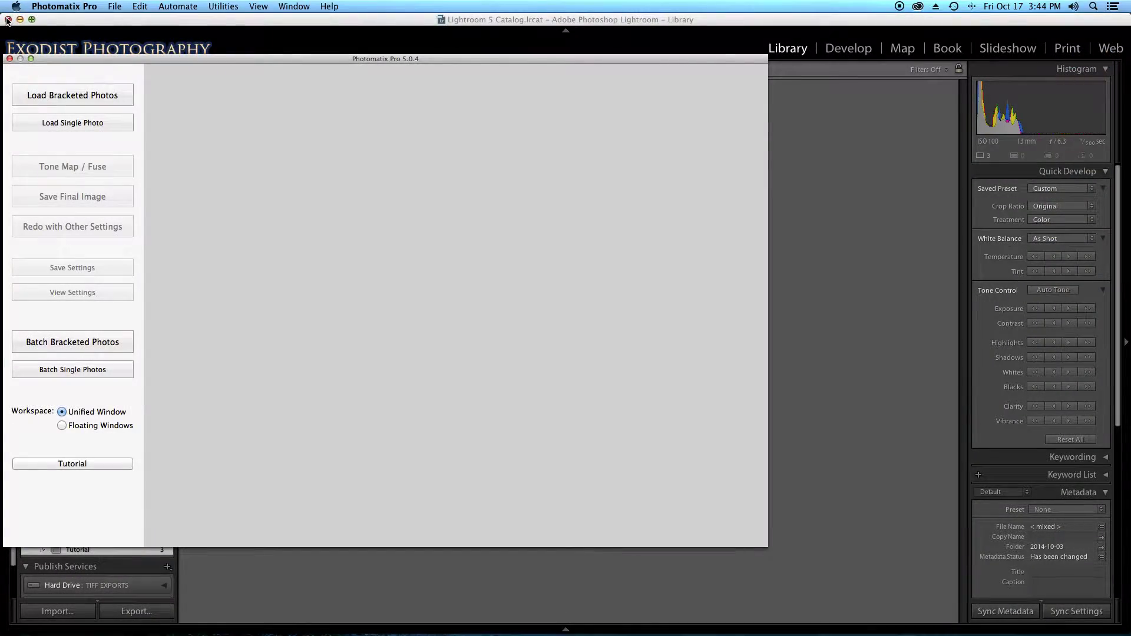
pyautogui.click(72, 342)
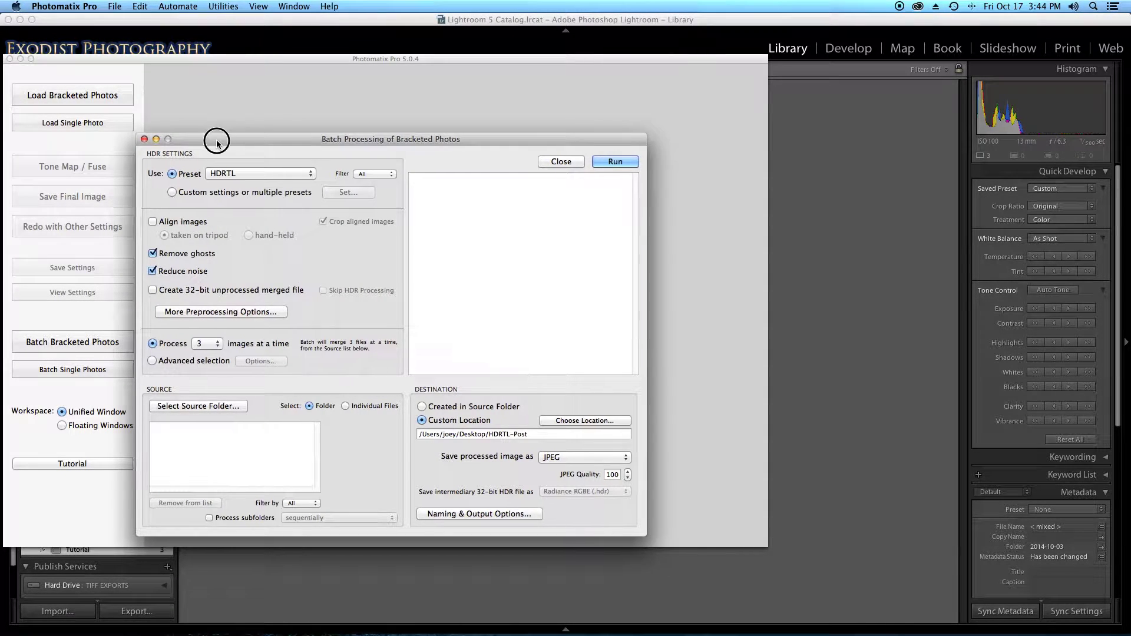
pyautogui.moveTo(217, 137); pyautogui.dragTo(263, 126)
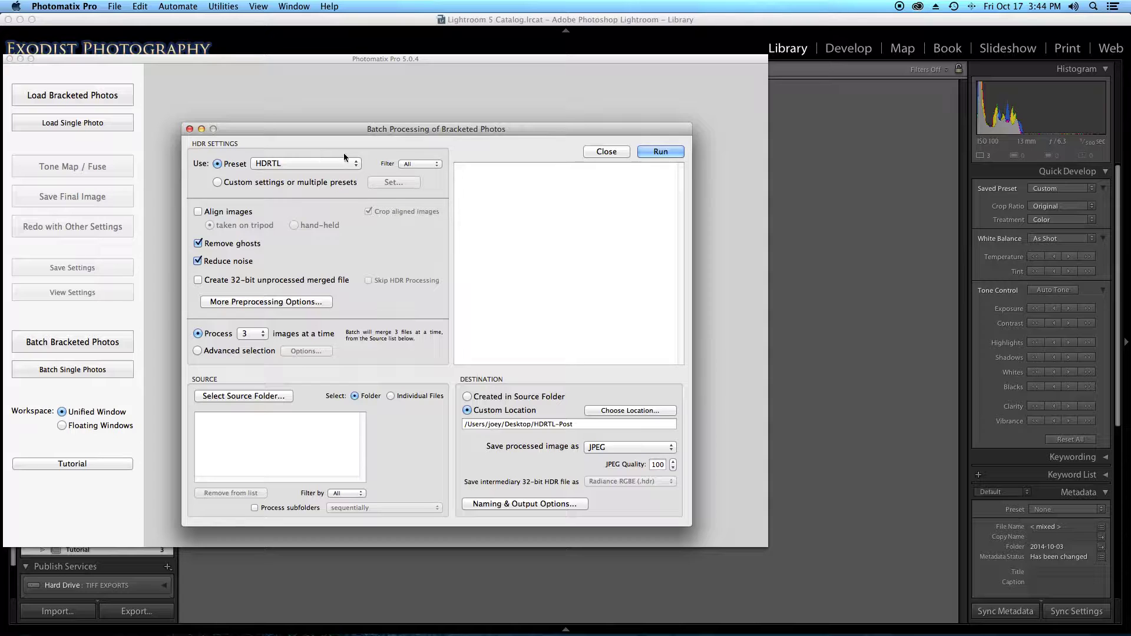
pyautogui.click(331, 165)
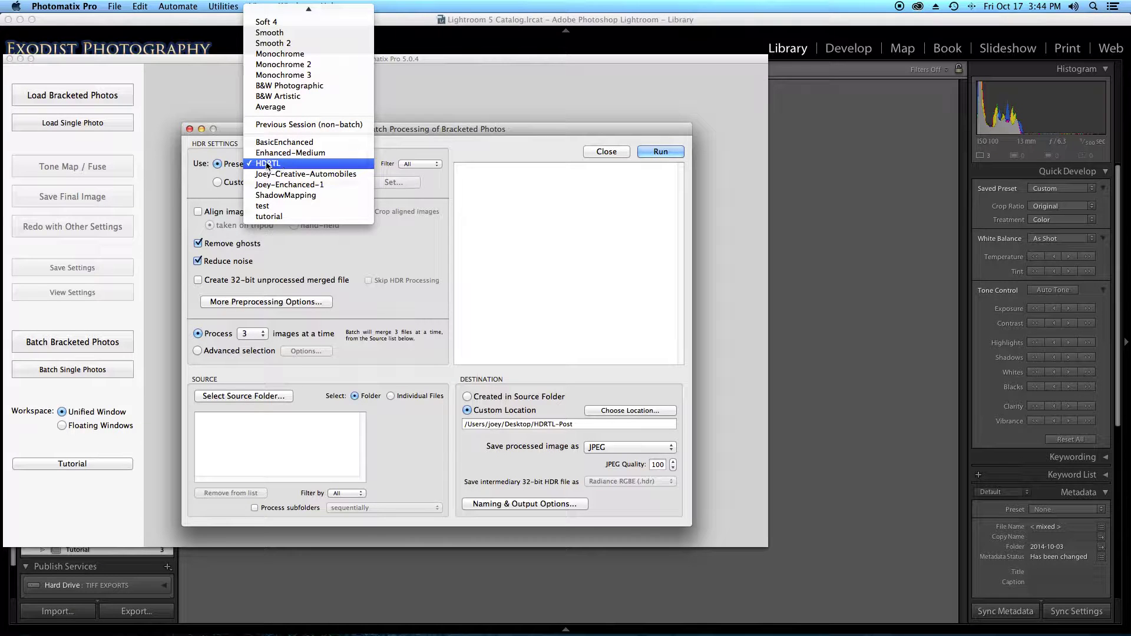
pyautogui.click(417, 247)
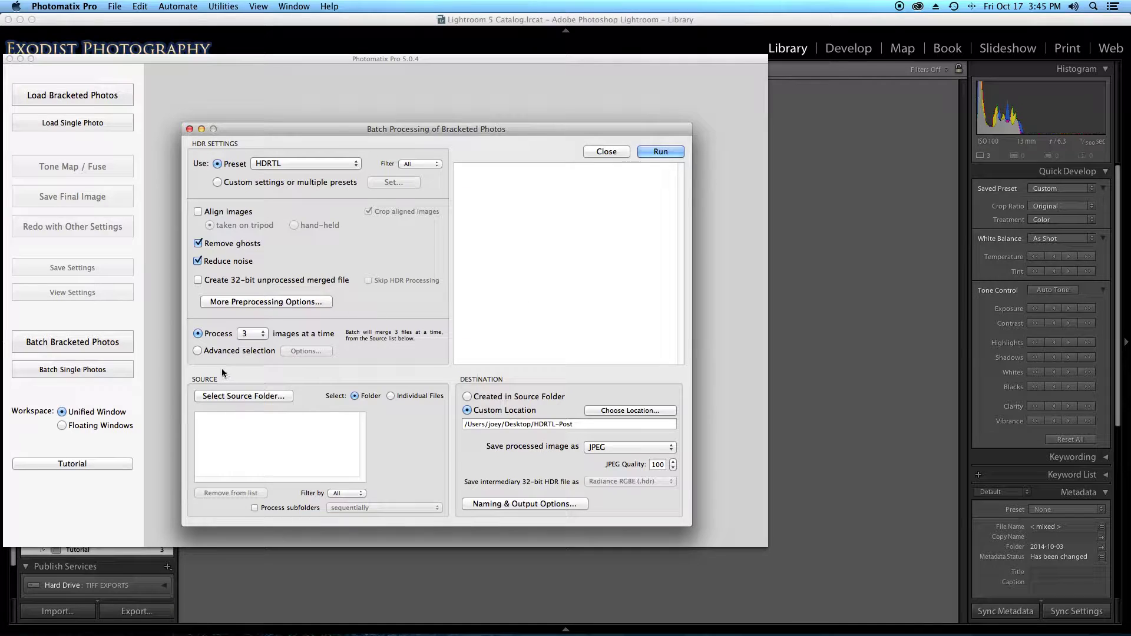
# Check the image-count choices (keeping 3), recheck the preset list, and close the batch dialog
pyautogui.click(263, 334)
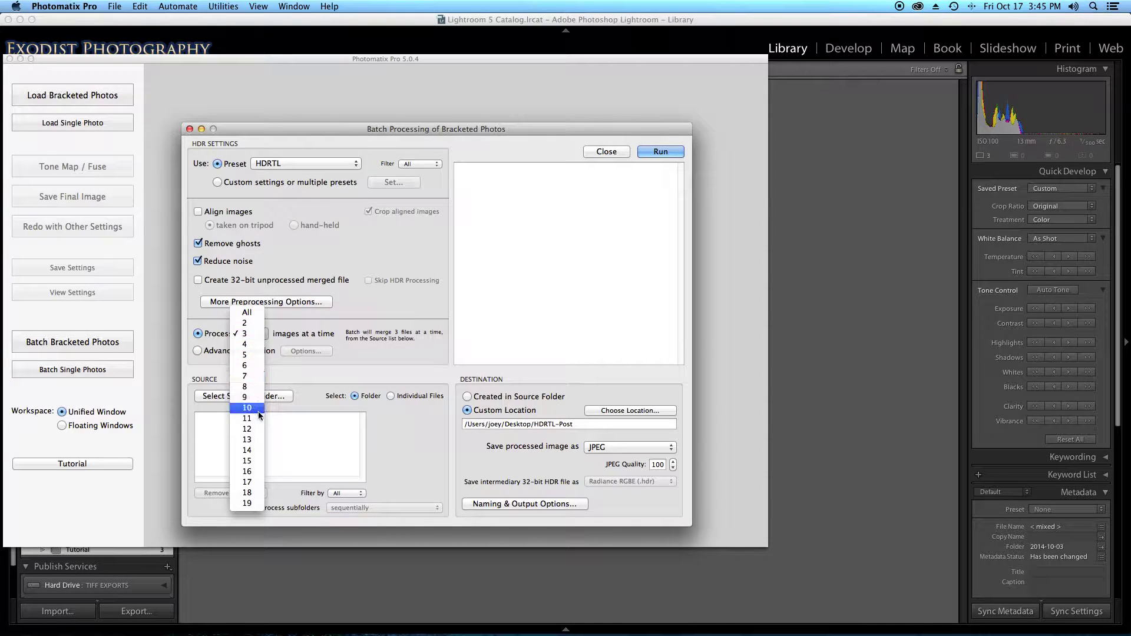
pyautogui.click(380, 320)
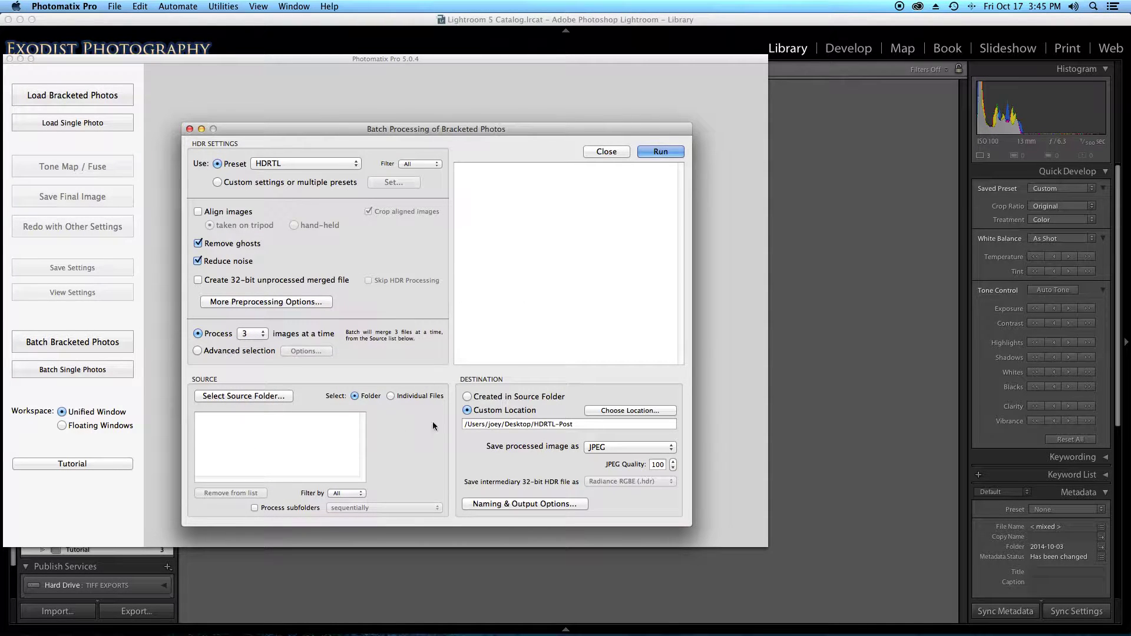
pyautogui.moveTo(325, 131); pyautogui.dragTo(285, 147)
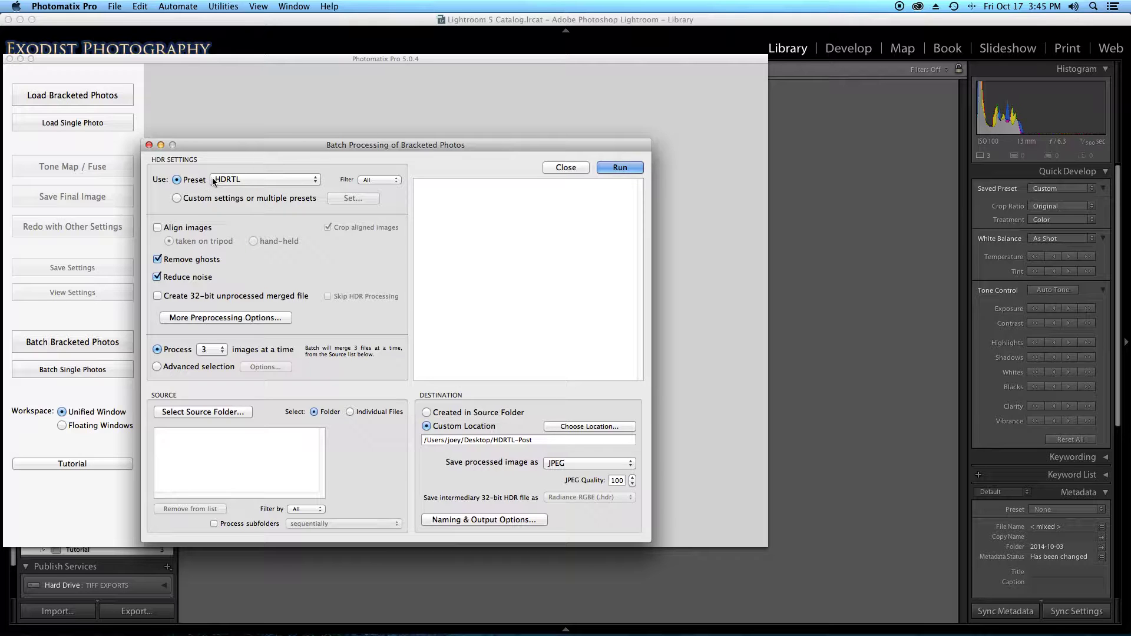
pyautogui.click(263, 179)
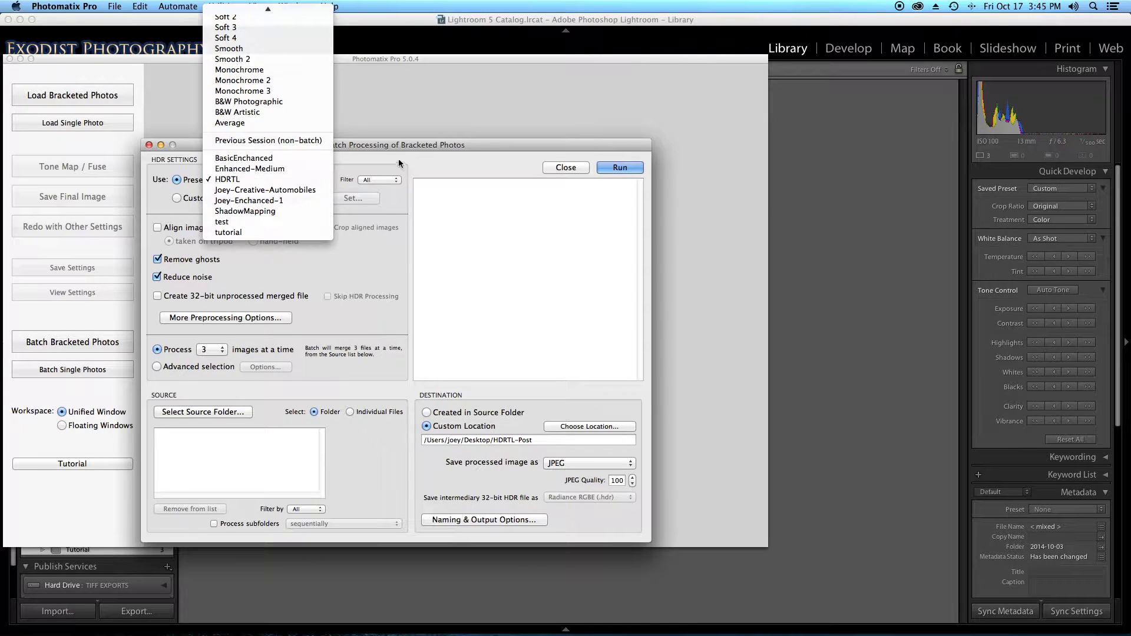
pyautogui.click(371, 172)
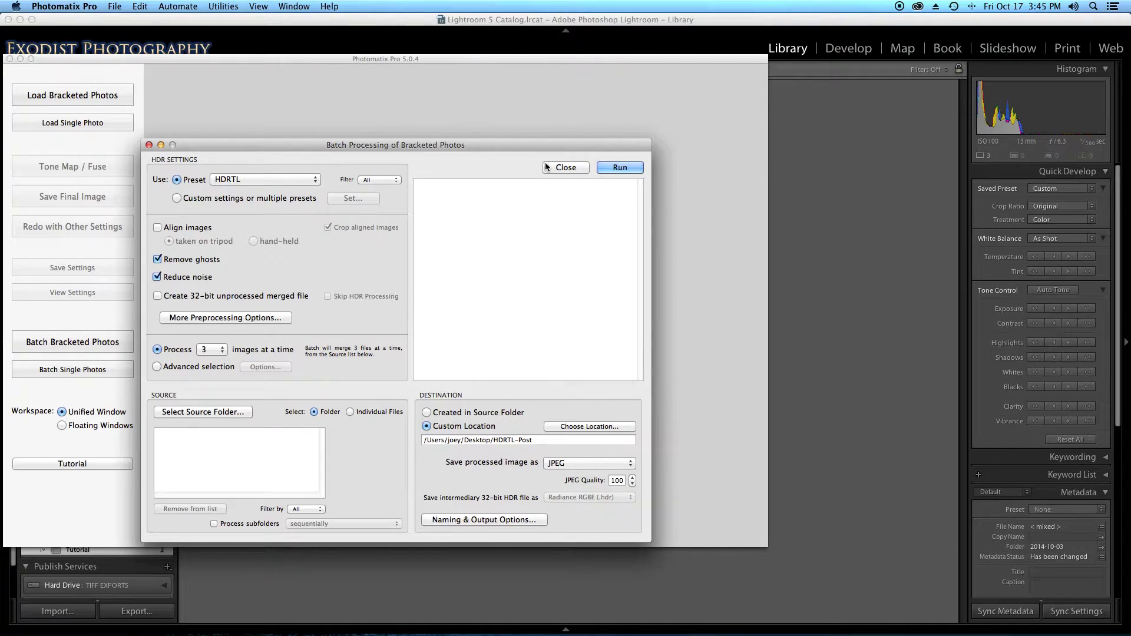
pyautogui.click(560, 168)
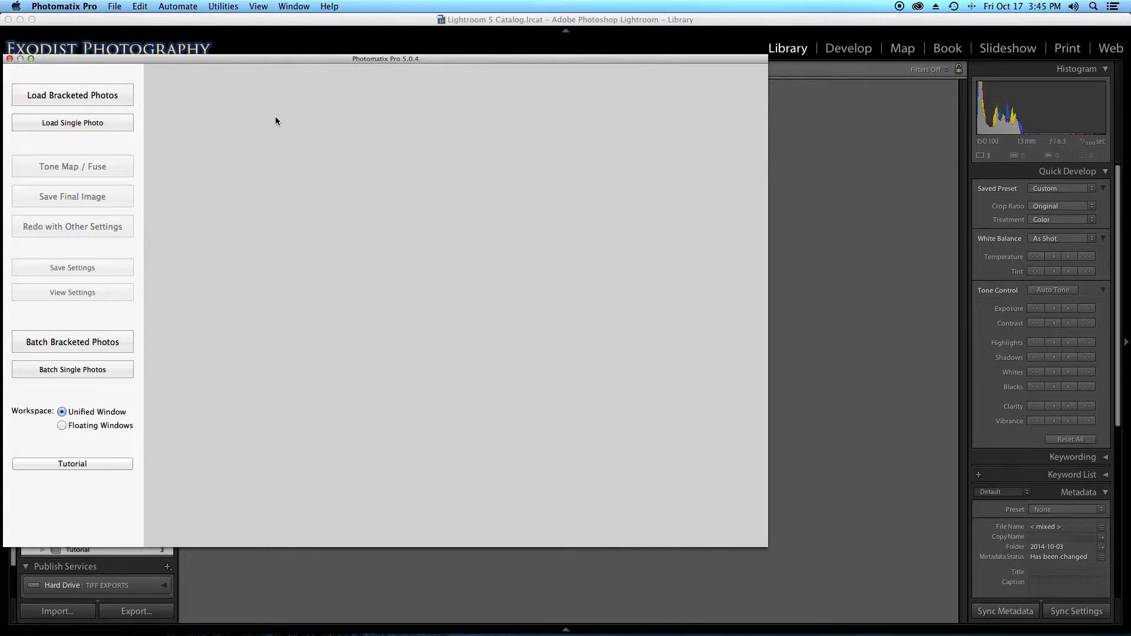